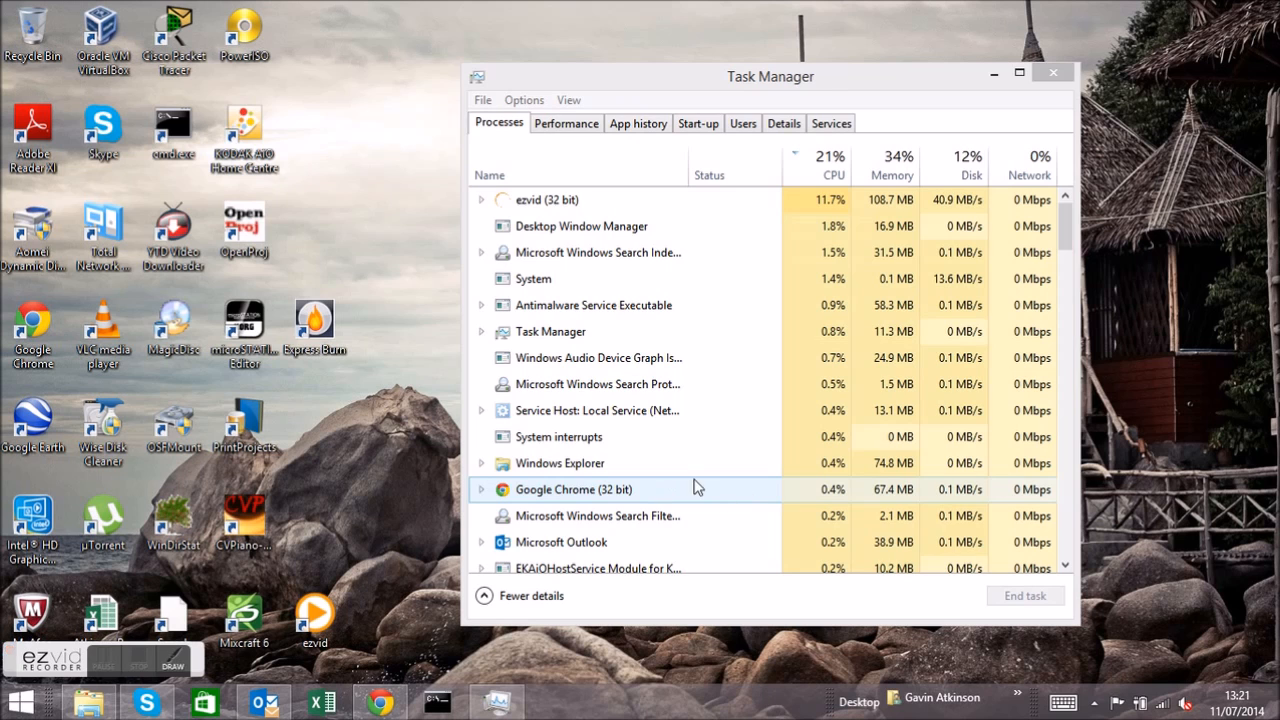
Step: Minimise Task Manager and launch Oracle VM VirtualBox through a system search
{"action": "left_click", "coordinate": [993, 73]}
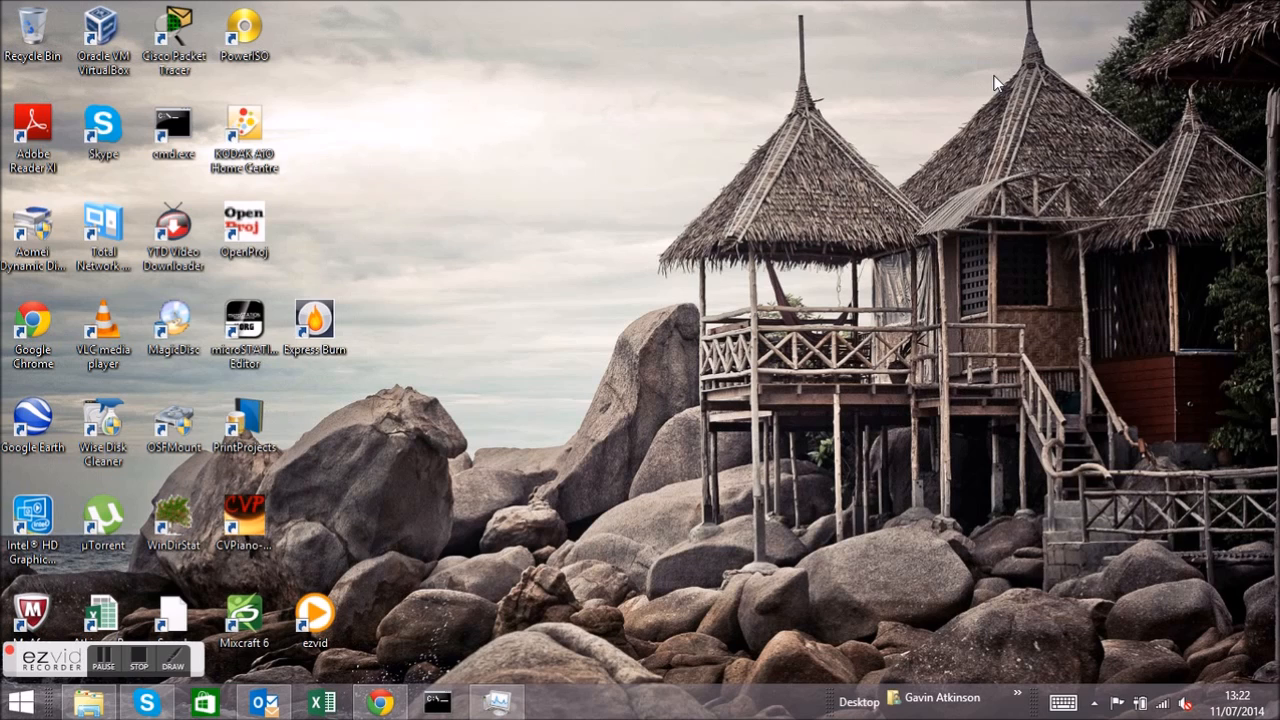
{"action": "key", "text": "super"}
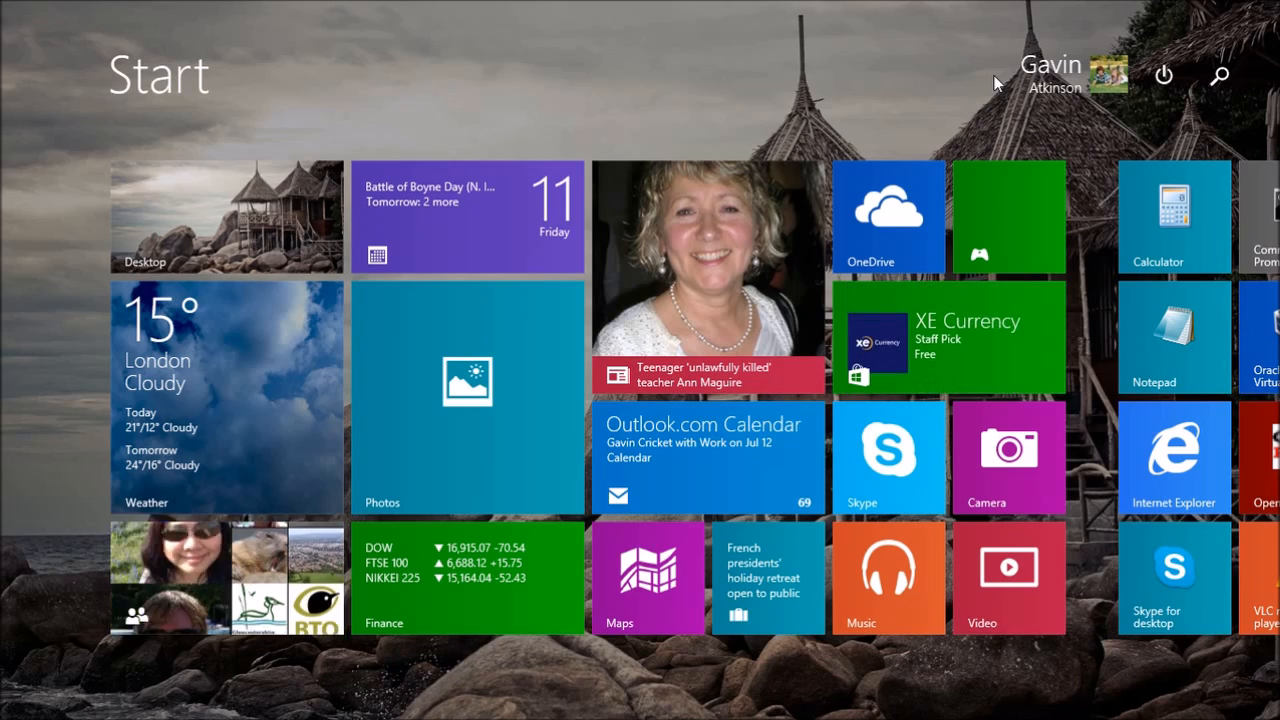
{"action": "type", "text": "orac"}
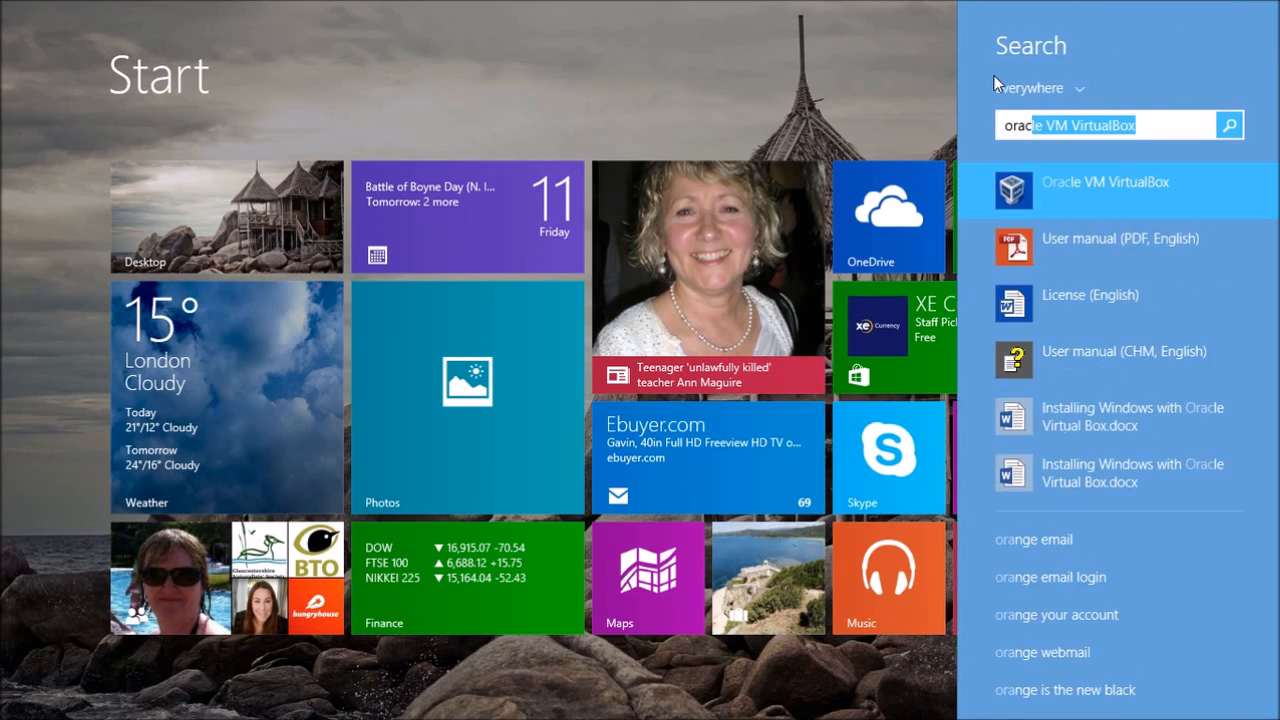
{"action": "key", "text": "Return"}
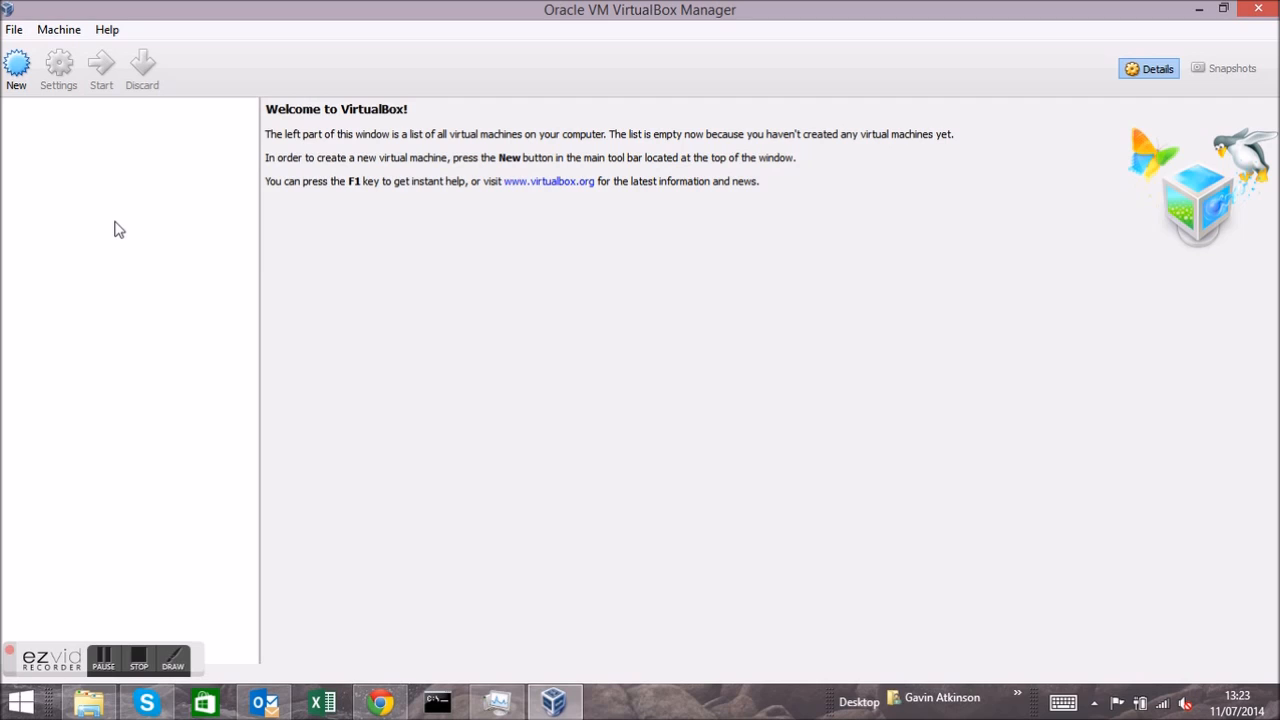
Step: Start importing a virtual appliance and browse for the appliance file
{"action": "left_click", "coordinate": [14, 30]}
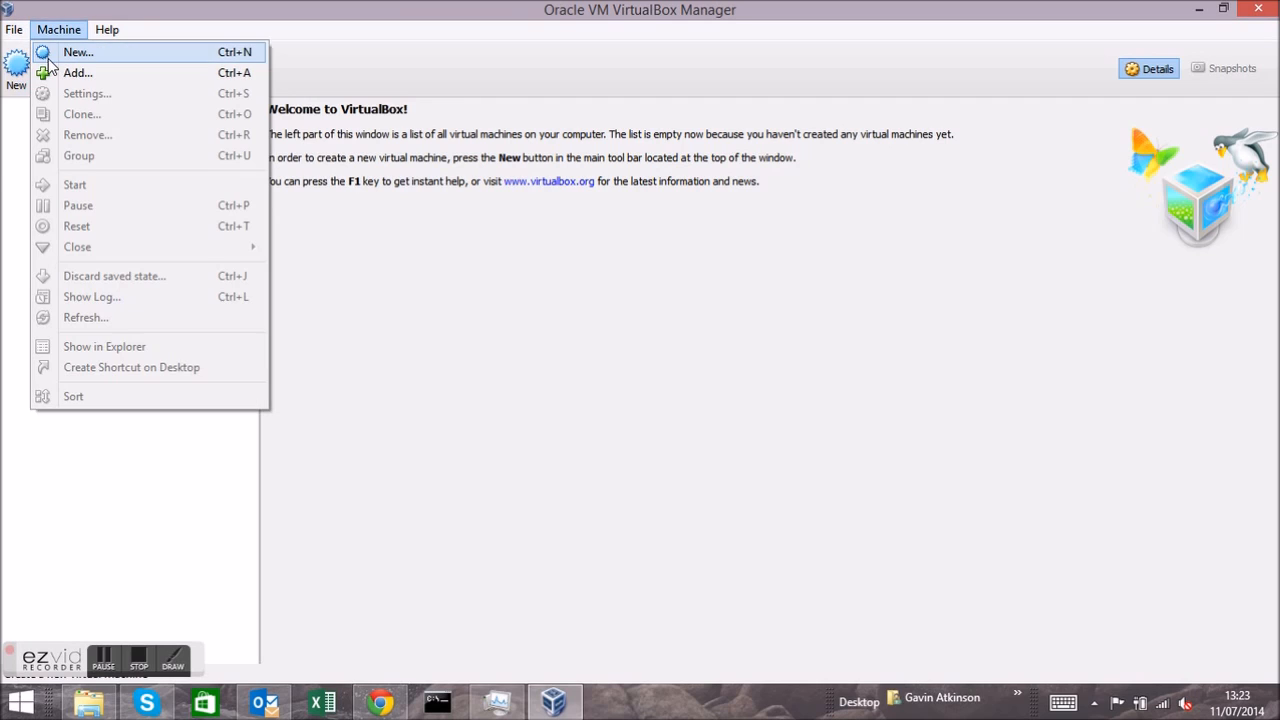
{"action": "left_click", "coordinate": [29, 73]}
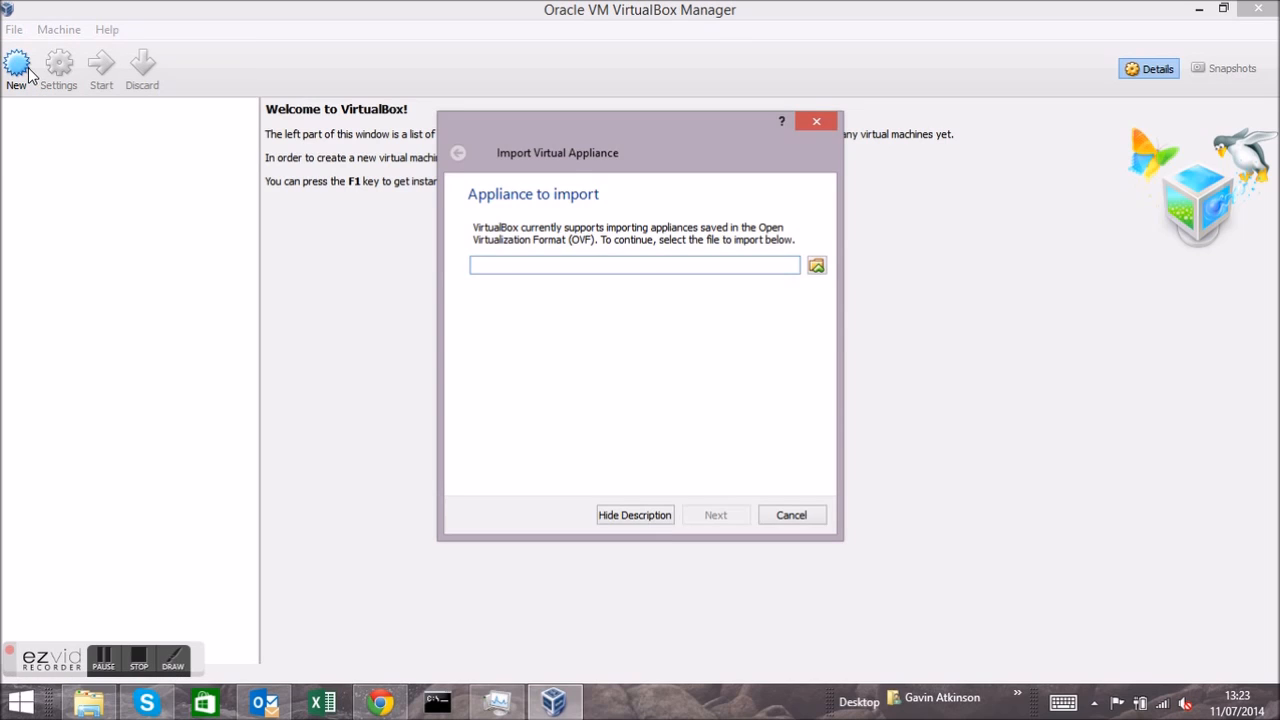
{"action": "left_click", "coordinate": [816, 268]}
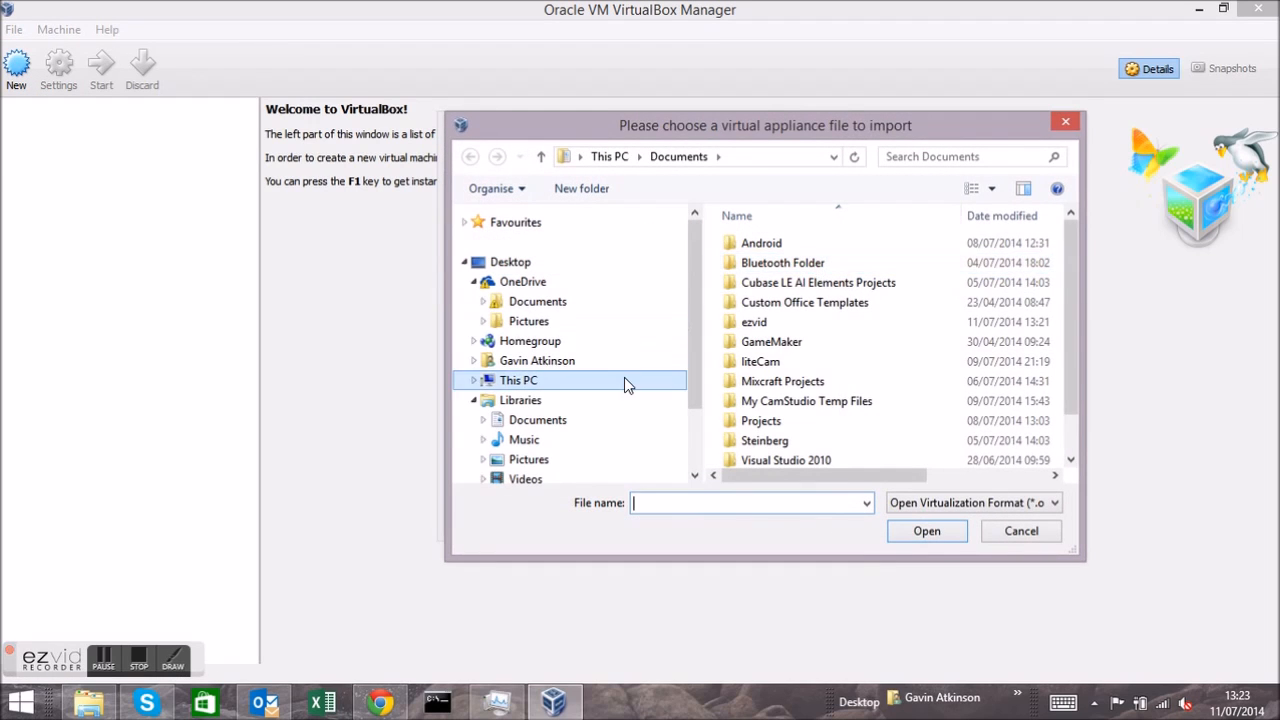
Step: Look through the CollegeImages folder on the Data (D:) drive for available .ova appliance files
{"action": "left_click", "coordinate": [473, 380]}
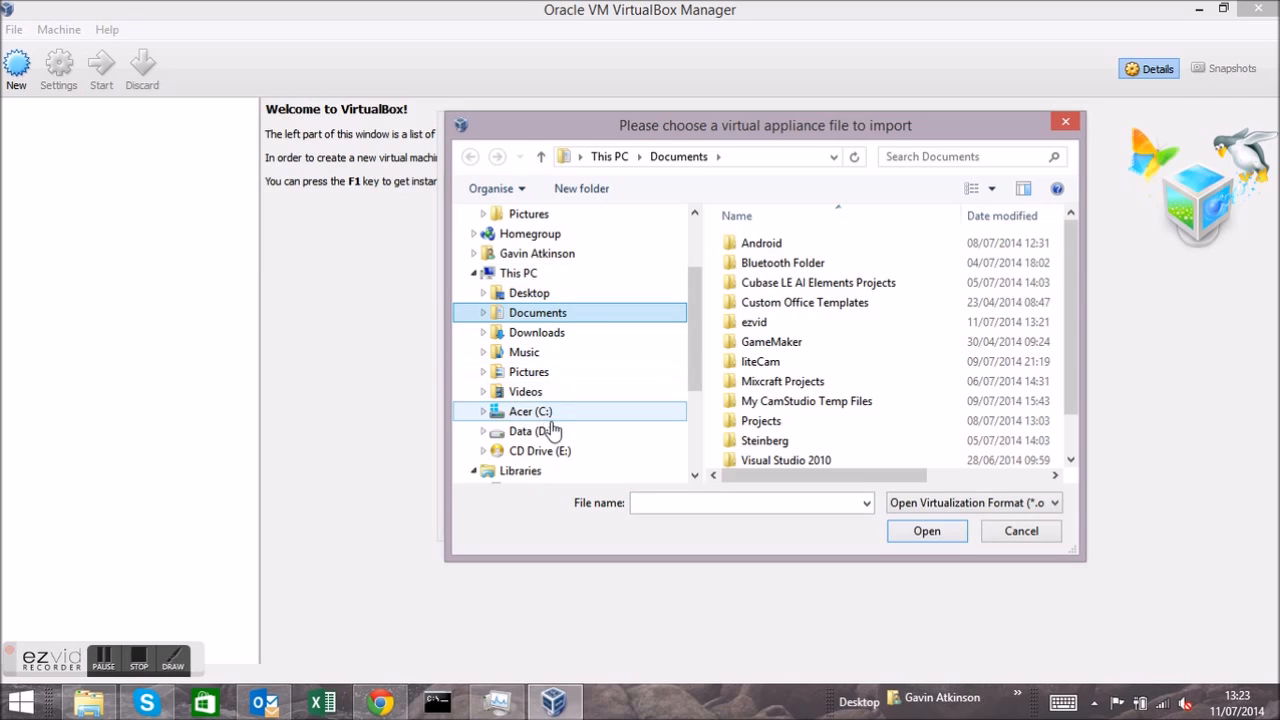
{"action": "left_click", "coordinate": [532, 431]}
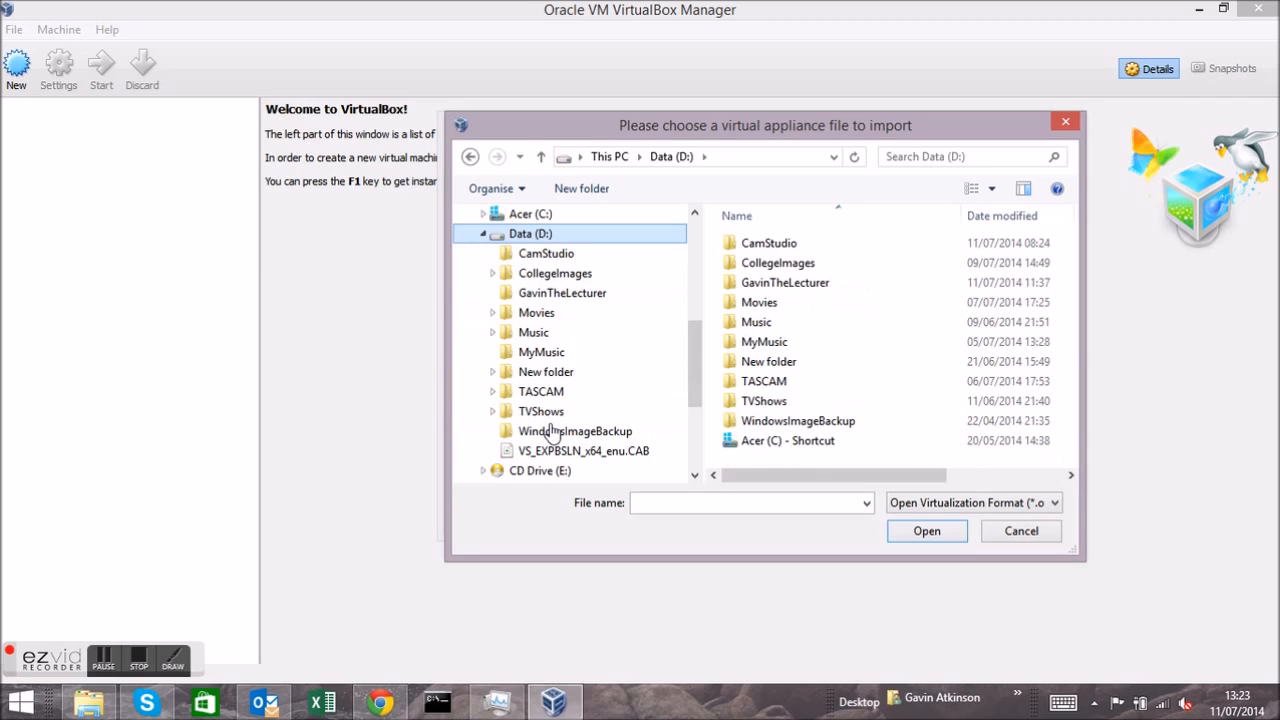
{"action": "left_click", "coordinate": [570, 275]}
{"action": "left_click_drag", "start_coordinate": [1074, 288], "coordinate": [1086, 393]}
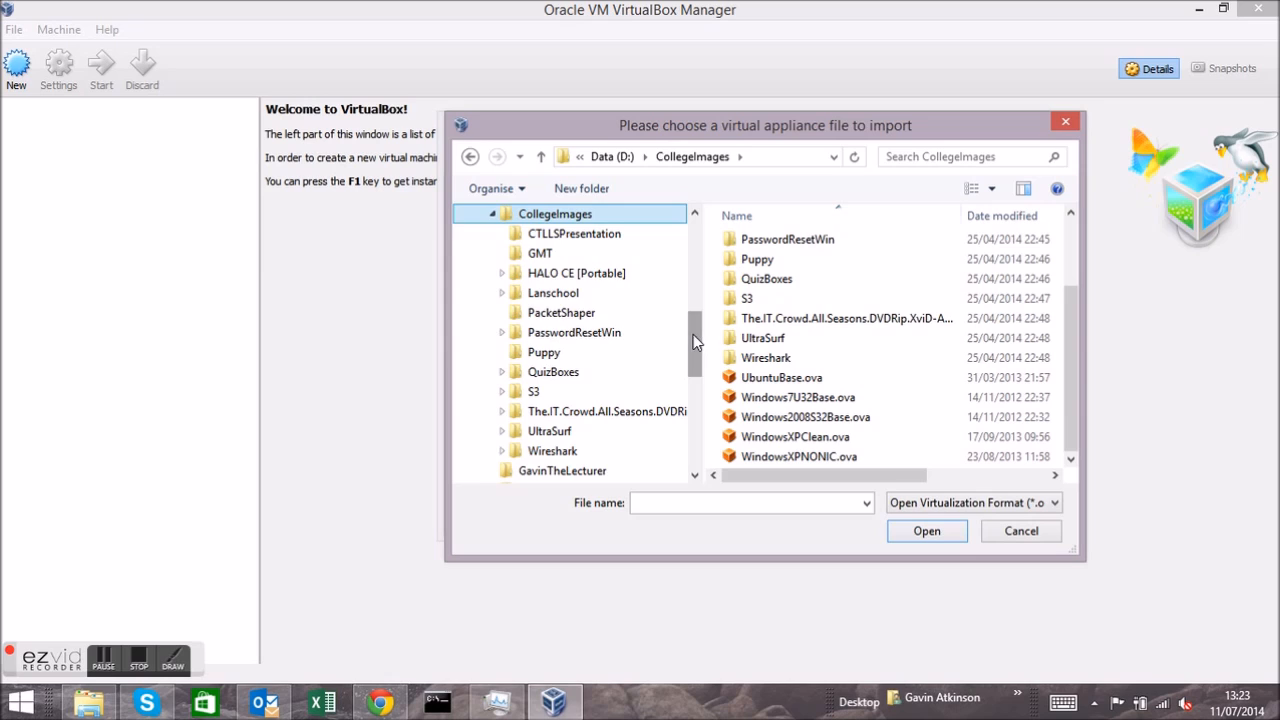
Step: Choose WindowsXPClean.ova from the Acer (C:) drive as the appliance to import
{"action": "left_click_drag", "start_coordinate": [693, 334], "coordinate": [691, 243]}
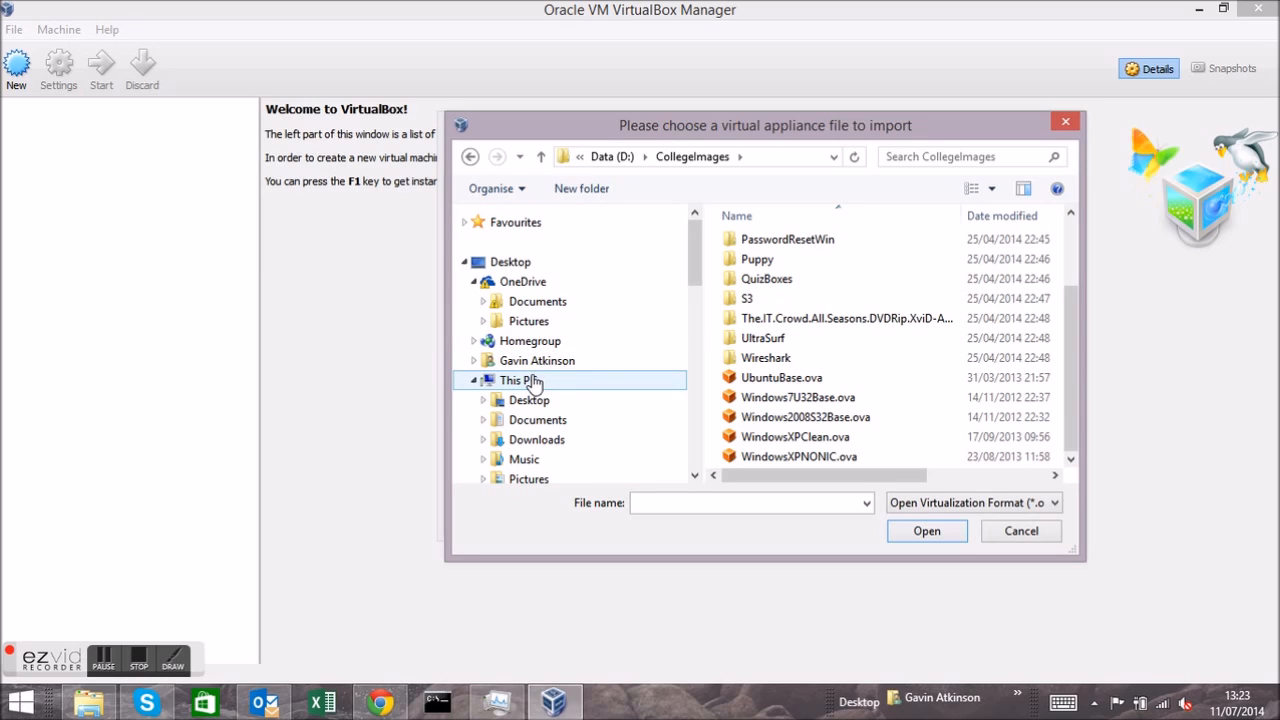
{"action": "left_click_drag", "start_coordinate": [700, 241], "coordinate": [698, 297]}
{"action": "left_click", "coordinate": [560, 314]}
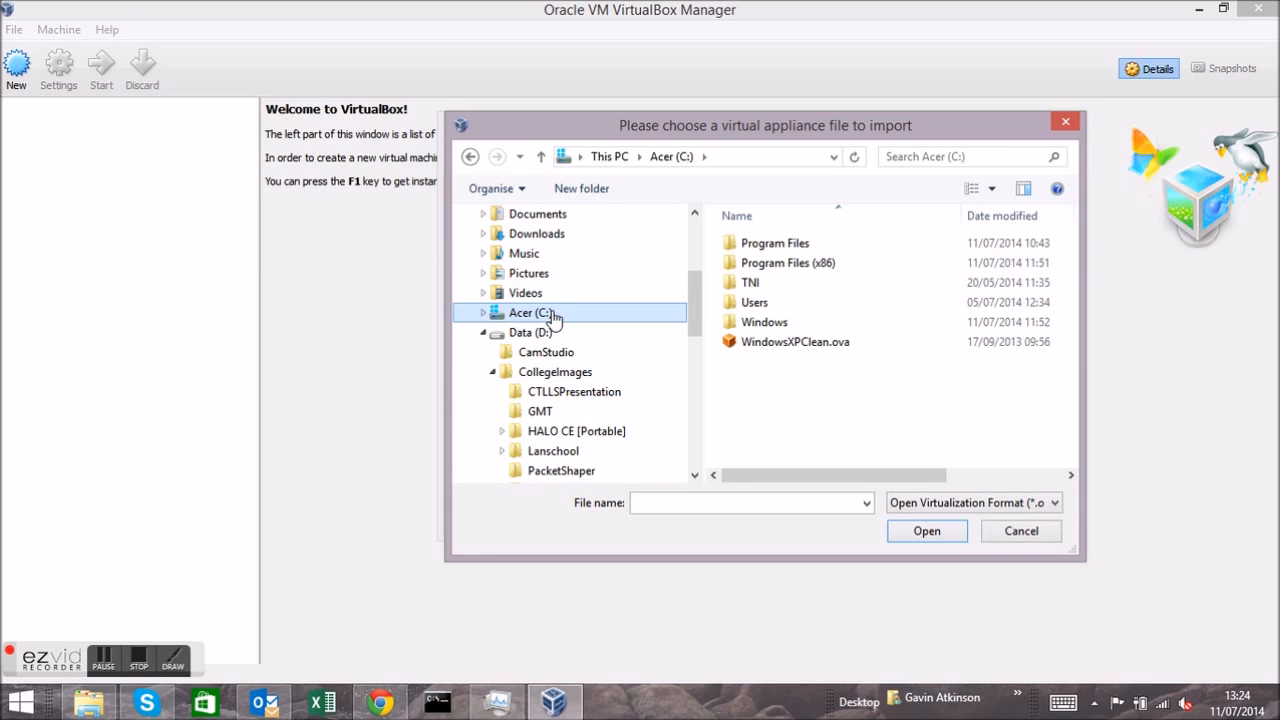
{"action": "left_click", "coordinate": [823, 343]}
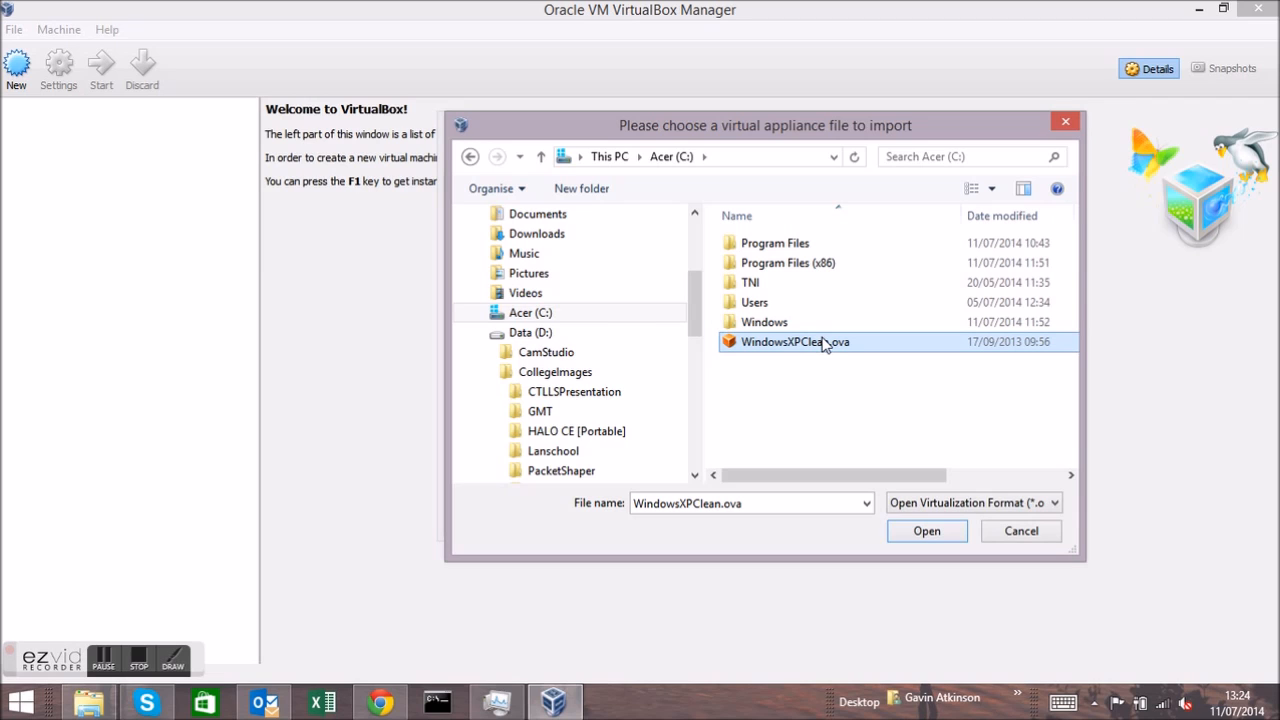
{"action": "left_click", "coordinate": [924, 532]}
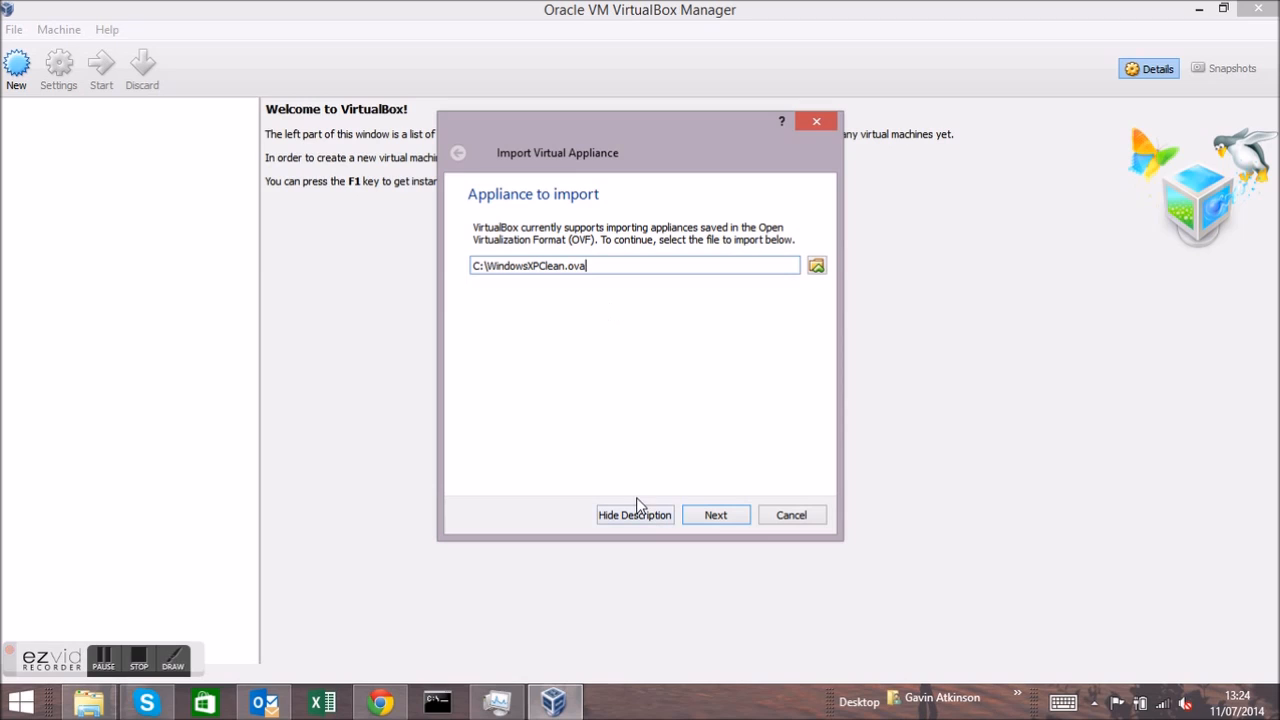
Step: Review the suggested appliance settings, including the RAM entry, and import the Windows XP machine with them
{"action": "left_click", "coordinate": [716, 518]}
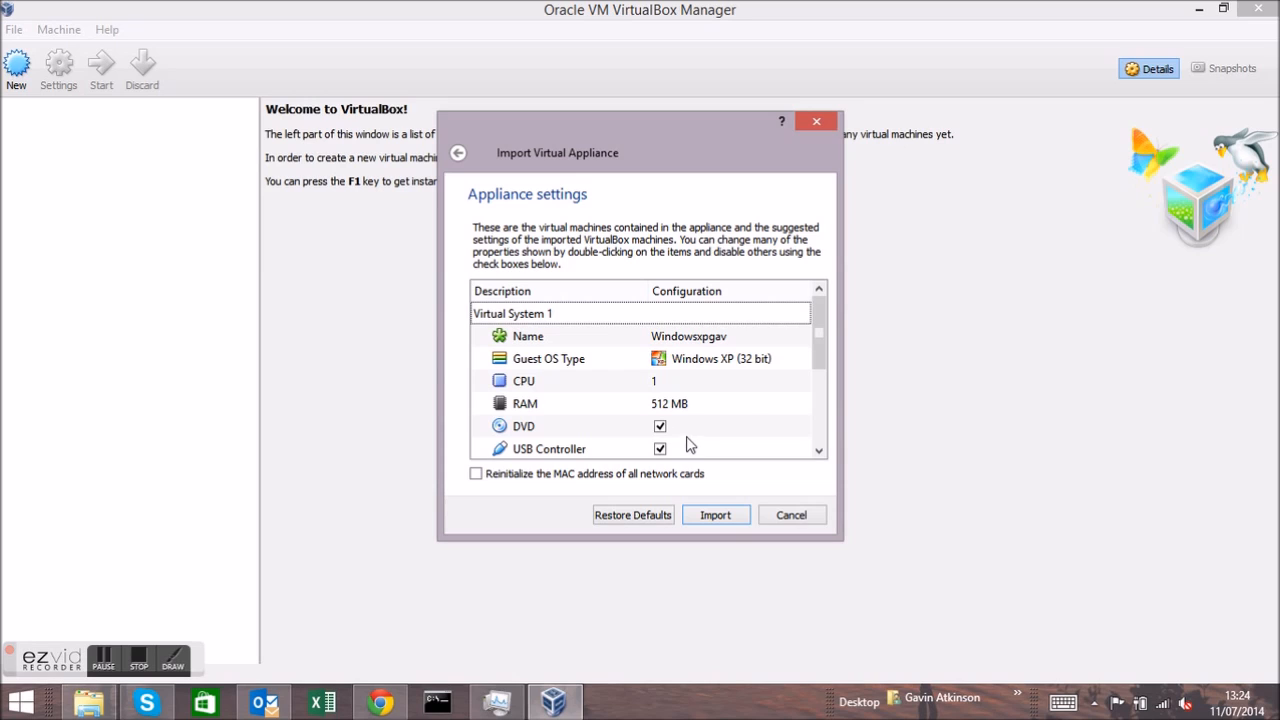
{"action": "left_click", "coordinate": [736, 405]}
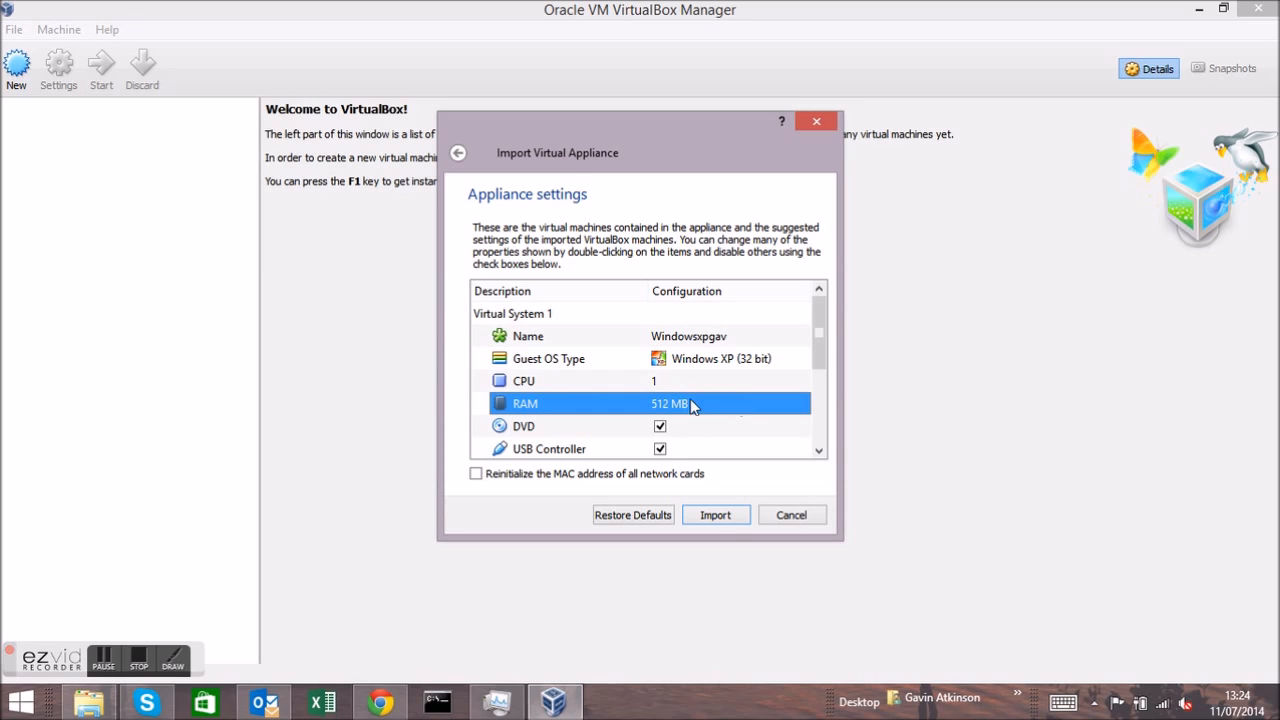
{"action": "left_click", "coordinate": [719, 519]}
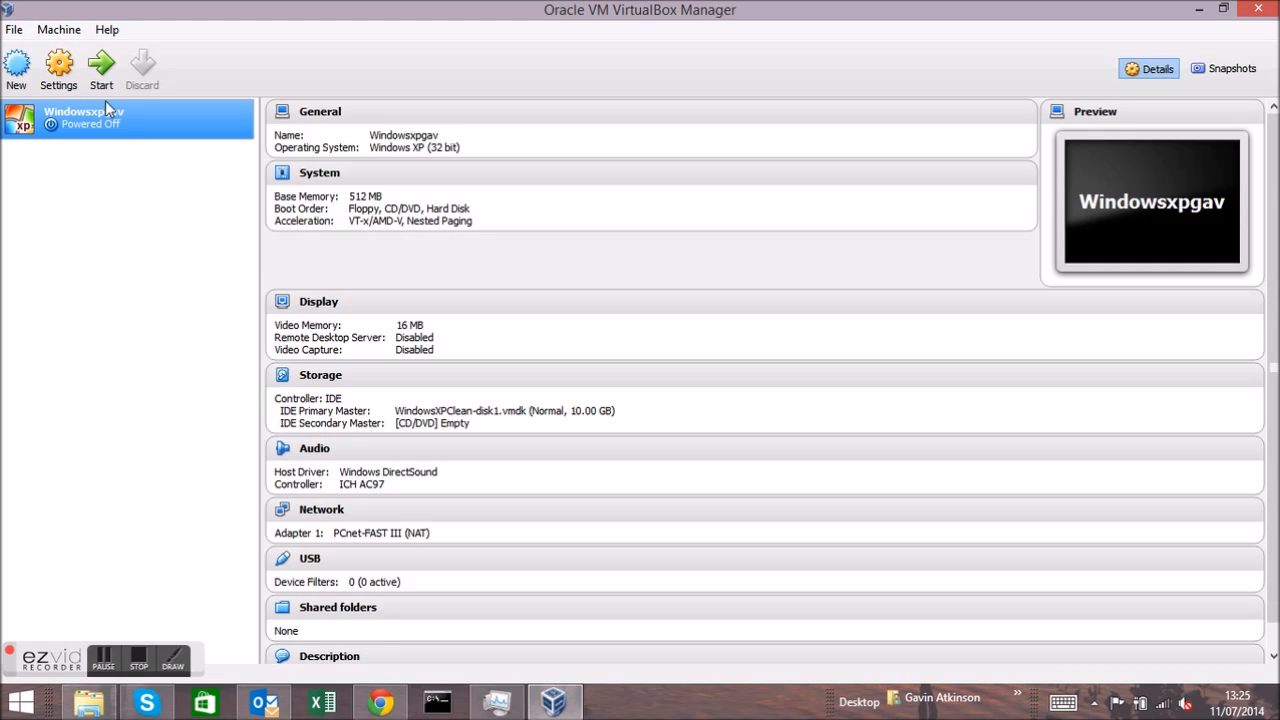
Step: Try to start the imported Windows XP virtual machine
{"action": "left_click", "coordinate": [106, 76]}
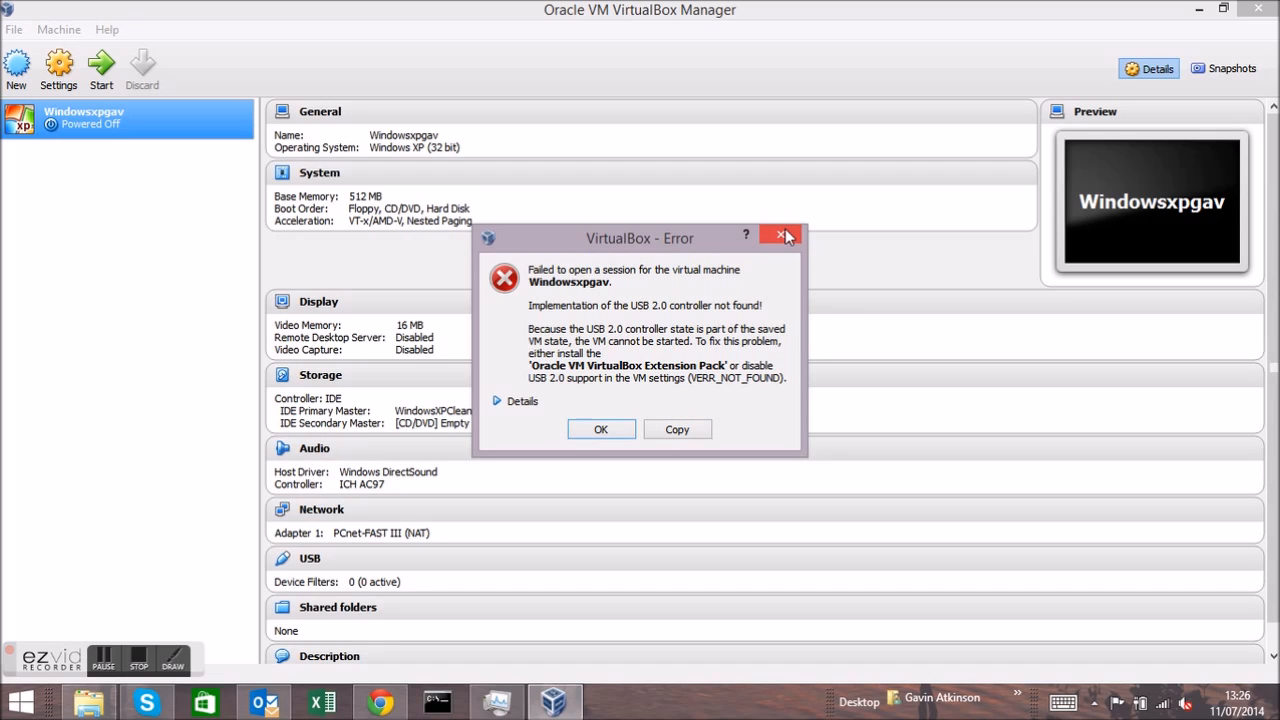
{"action": "left_click", "coordinate": [601, 430]}
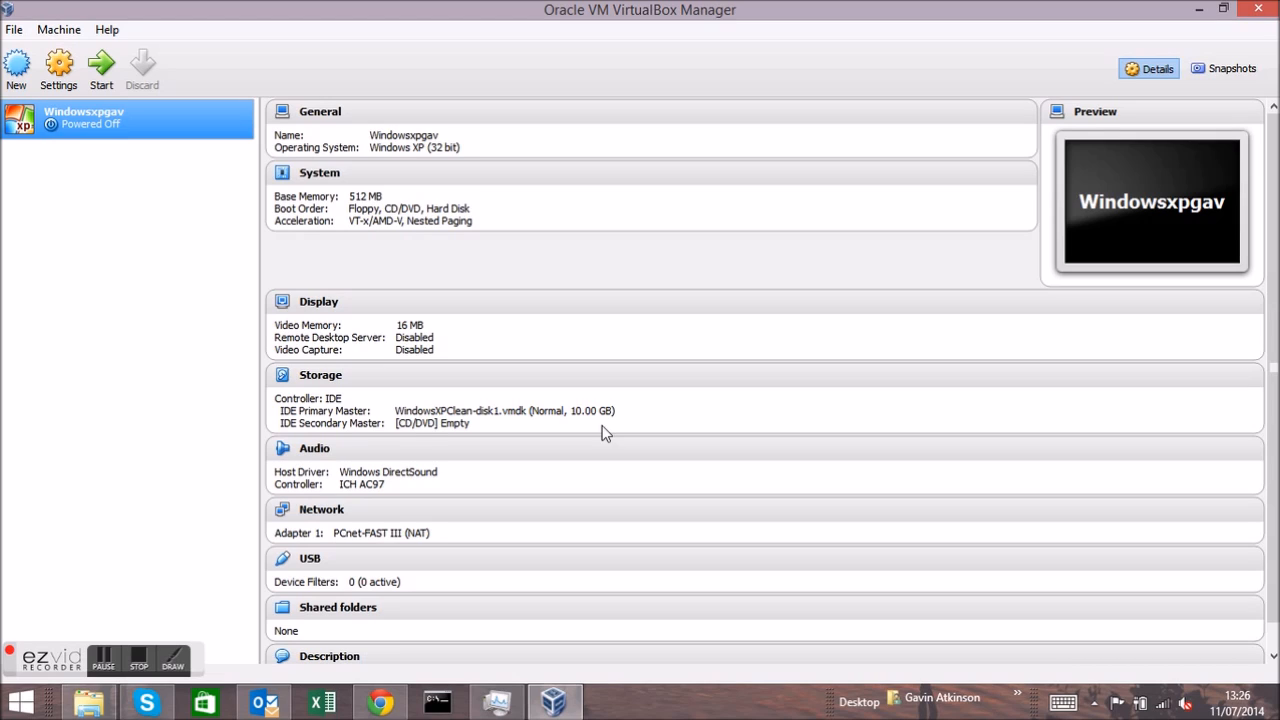
Step: Disable both the USB 2.0 (EHCI) controller and the USB controller in the Windows XP machine's settings
{"action": "left_click", "coordinate": [58, 70]}
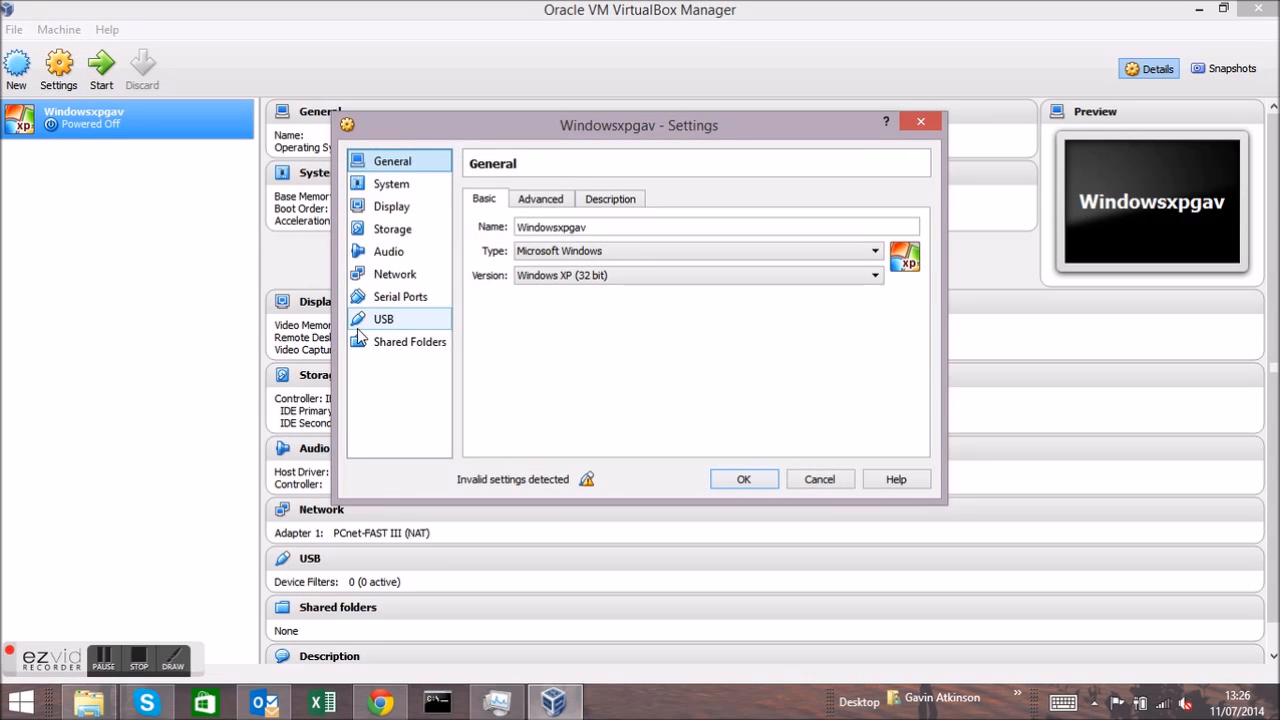
{"action": "left_click", "coordinate": [358, 326]}
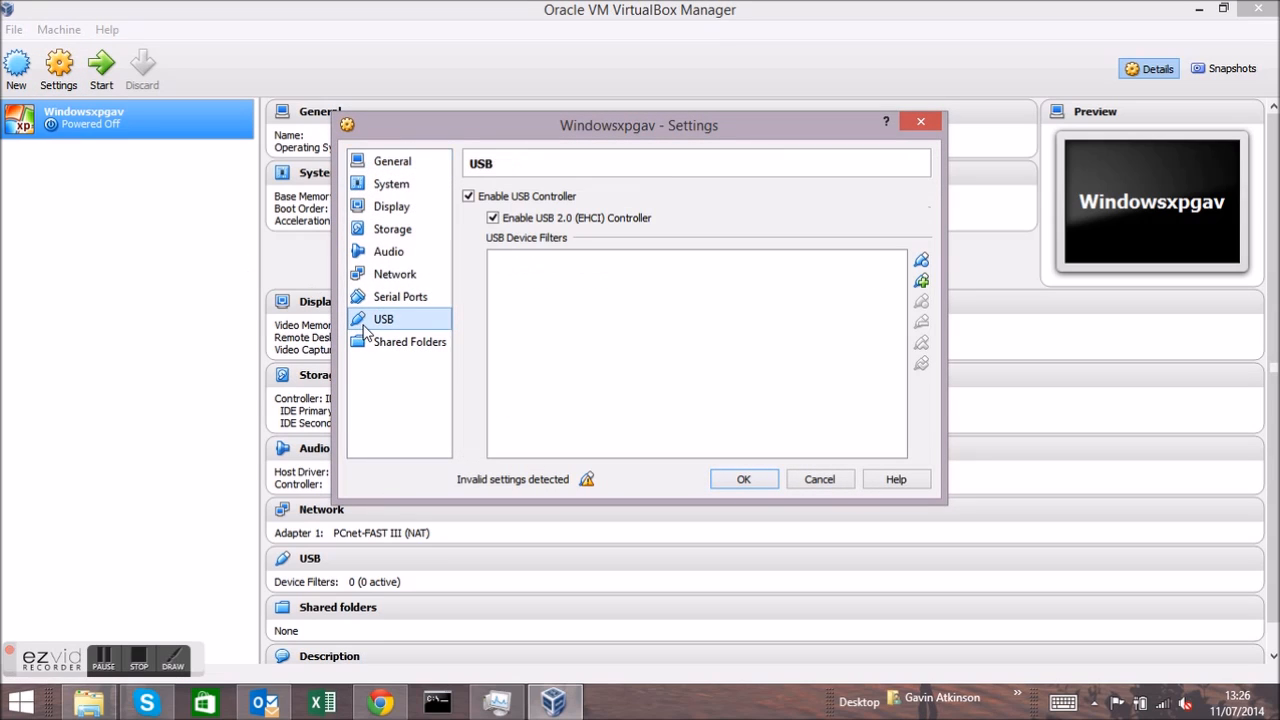
{"action": "left_click", "coordinate": [493, 218]}
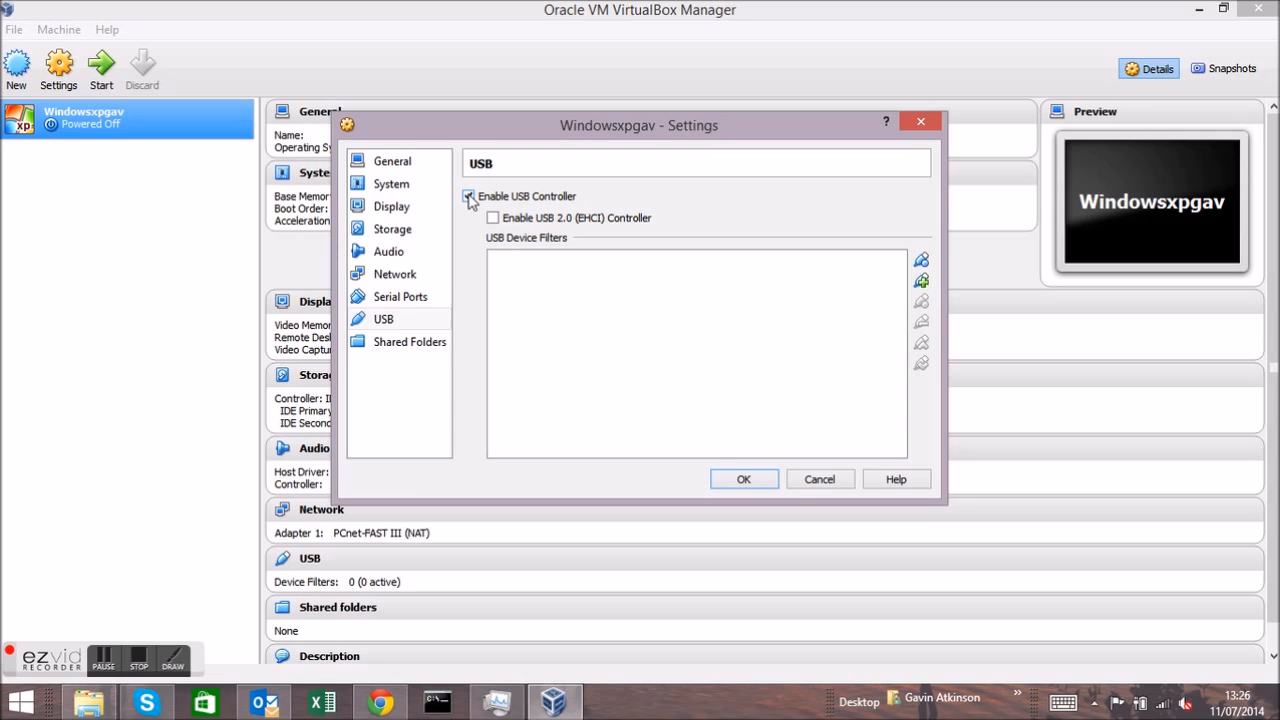
{"action": "left_click", "coordinate": [469, 197]}
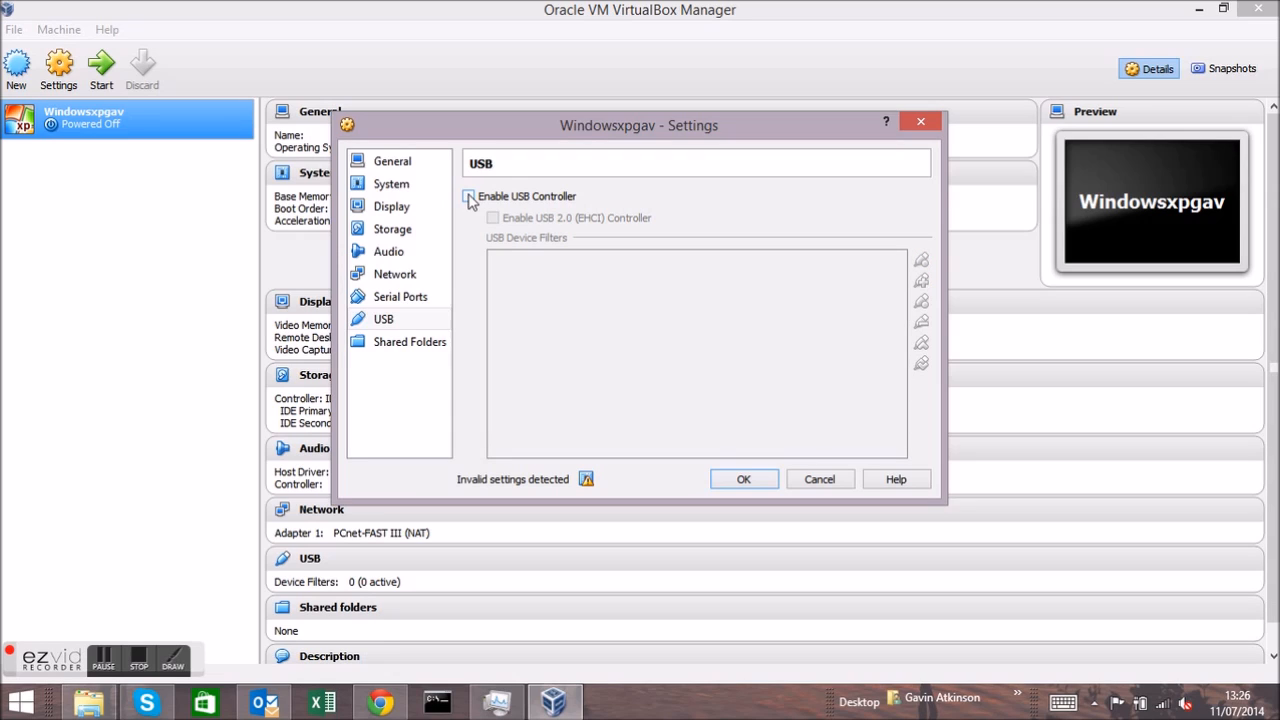
{"action": "left_click", "coordinate": [740, 478]}
Step: Start the Windows XP virtual machine and dismiss the keyboard capture and mouse integration notices
{"action": "left_click", "coordinate": [95, 88]}
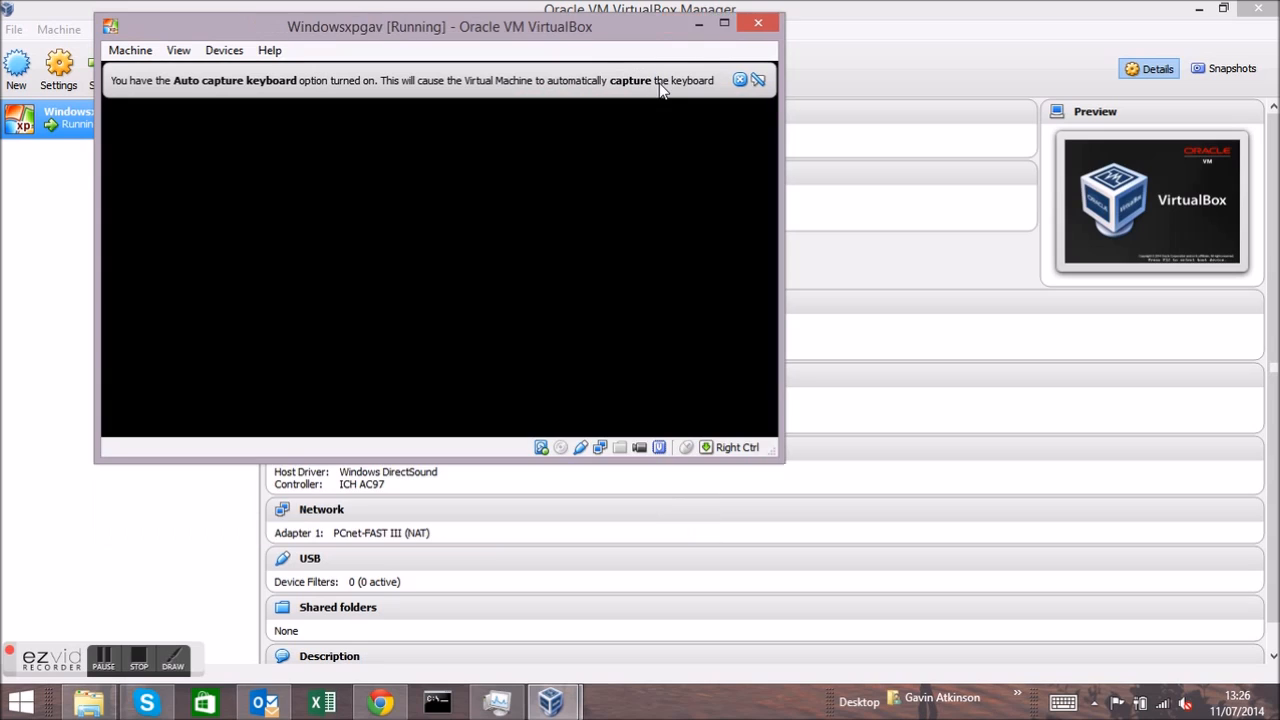
{"action": "left_click", "coordinate": [665, 80]}
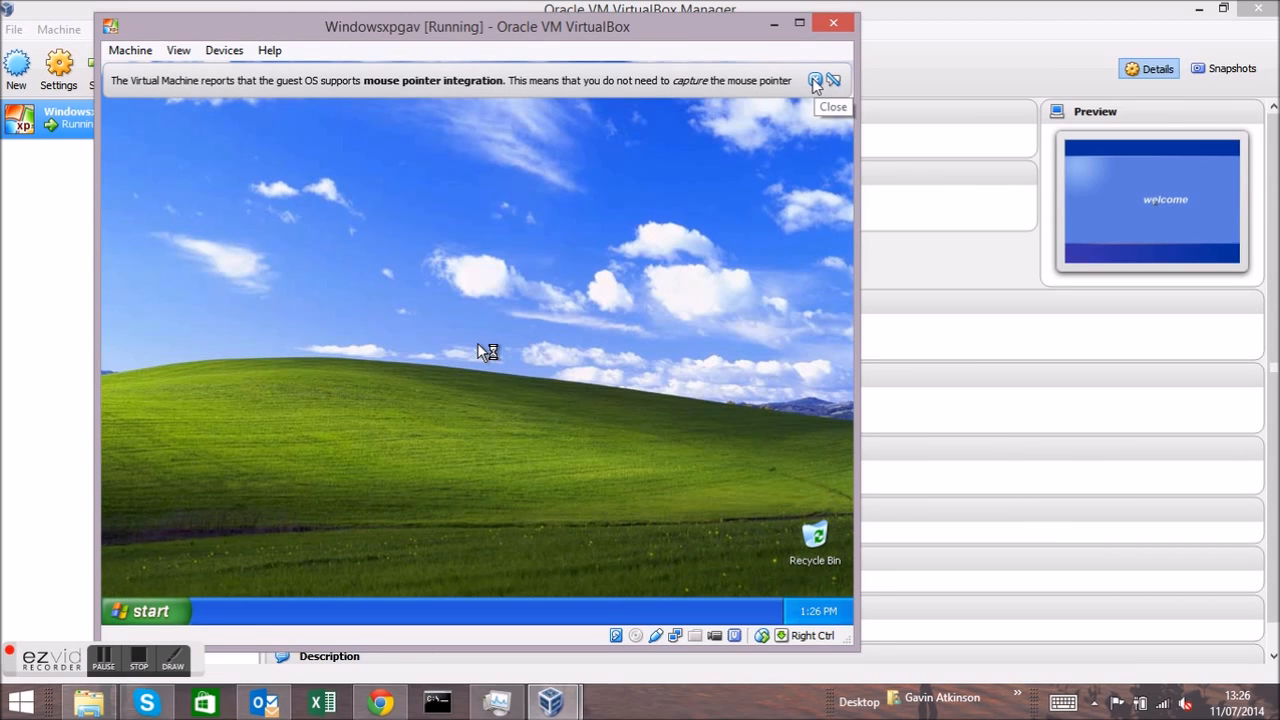
{"action": "left_click", "coordinate": [815, 80]}
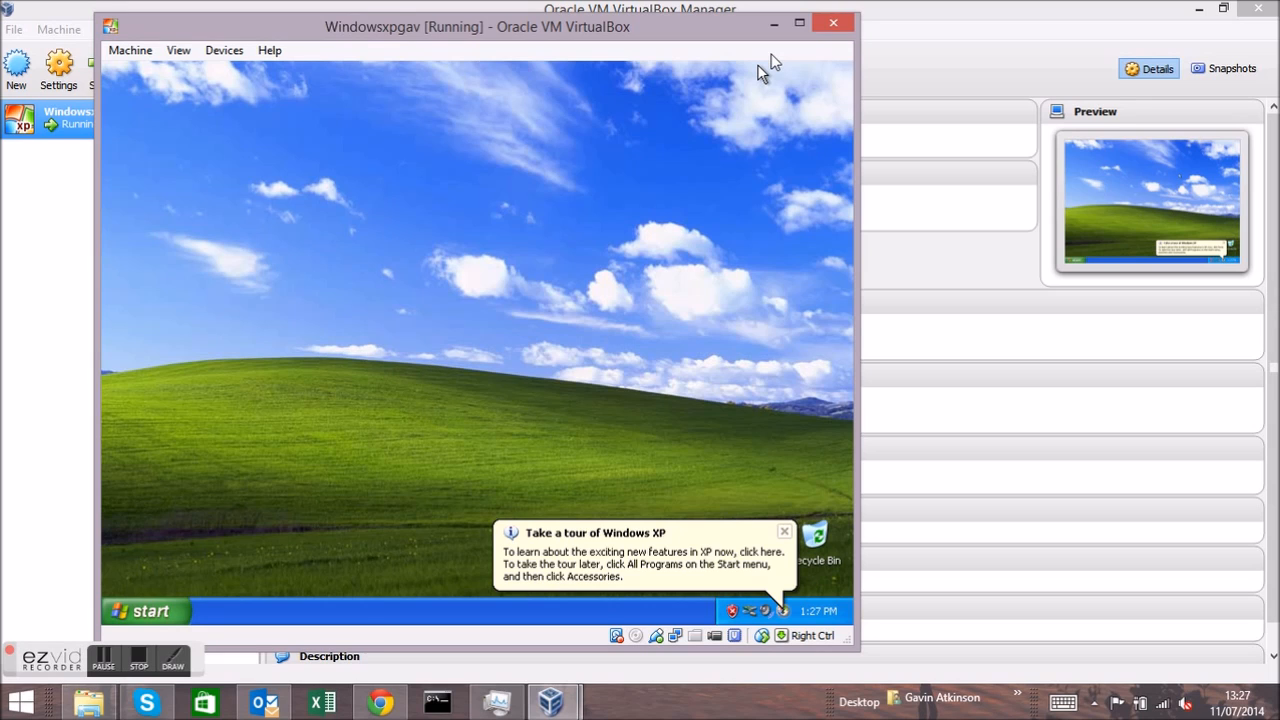
Step: Close the running Windows XP virtual machine with the Power off the machine option
{"action": "left_click", "coordinate": [833, 23]}
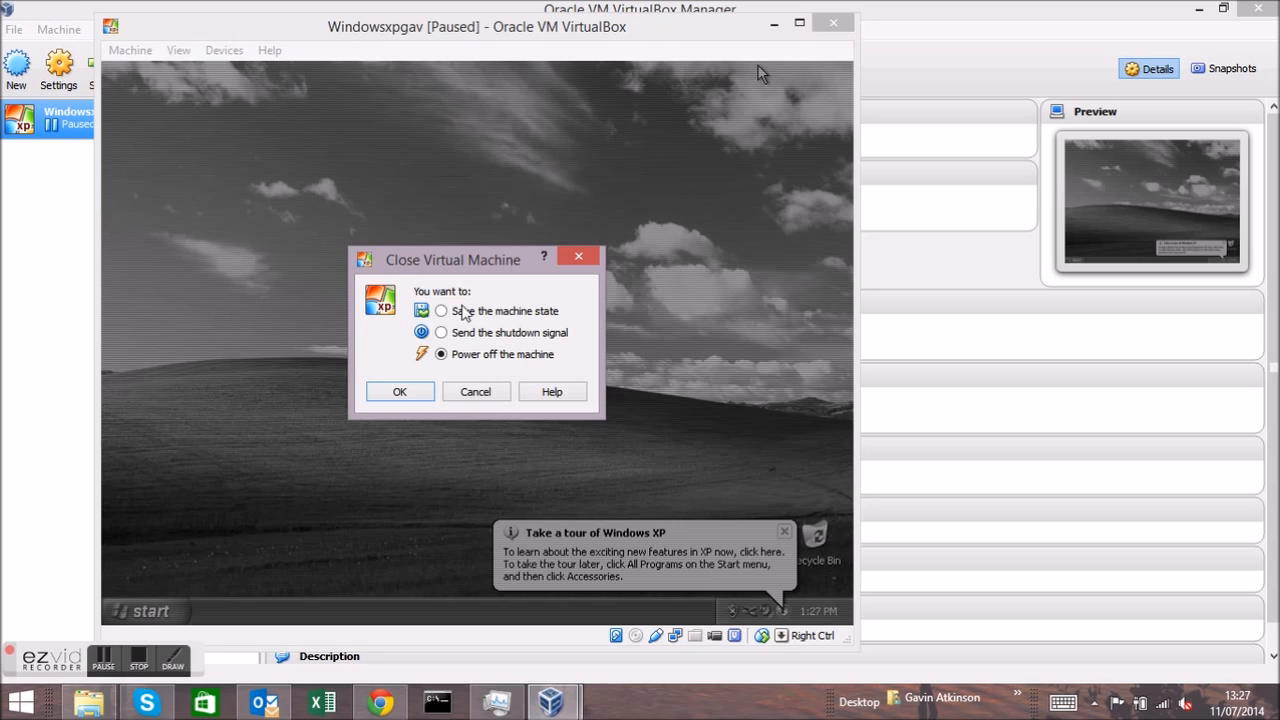
{"action": "left_click", "coordinate": [400, 392]}
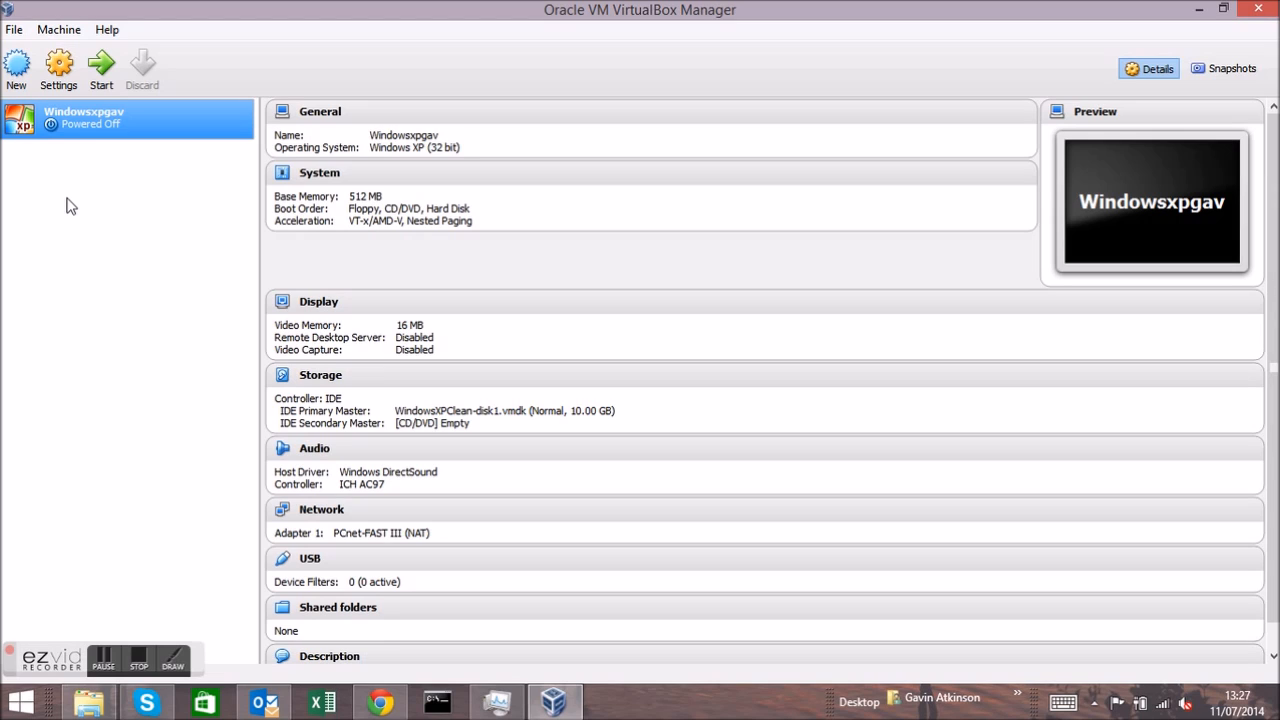
Step: Start exporting an appliance, keep the Windows XP machine selected, and proceed to the storage settings
{"action": "left_click", "coordinate": [15, 29]}
{"action": "mouse_move", "coordinate": [58, 29]}
{"action": "mouse_move", "coordinate": [15, 29]}
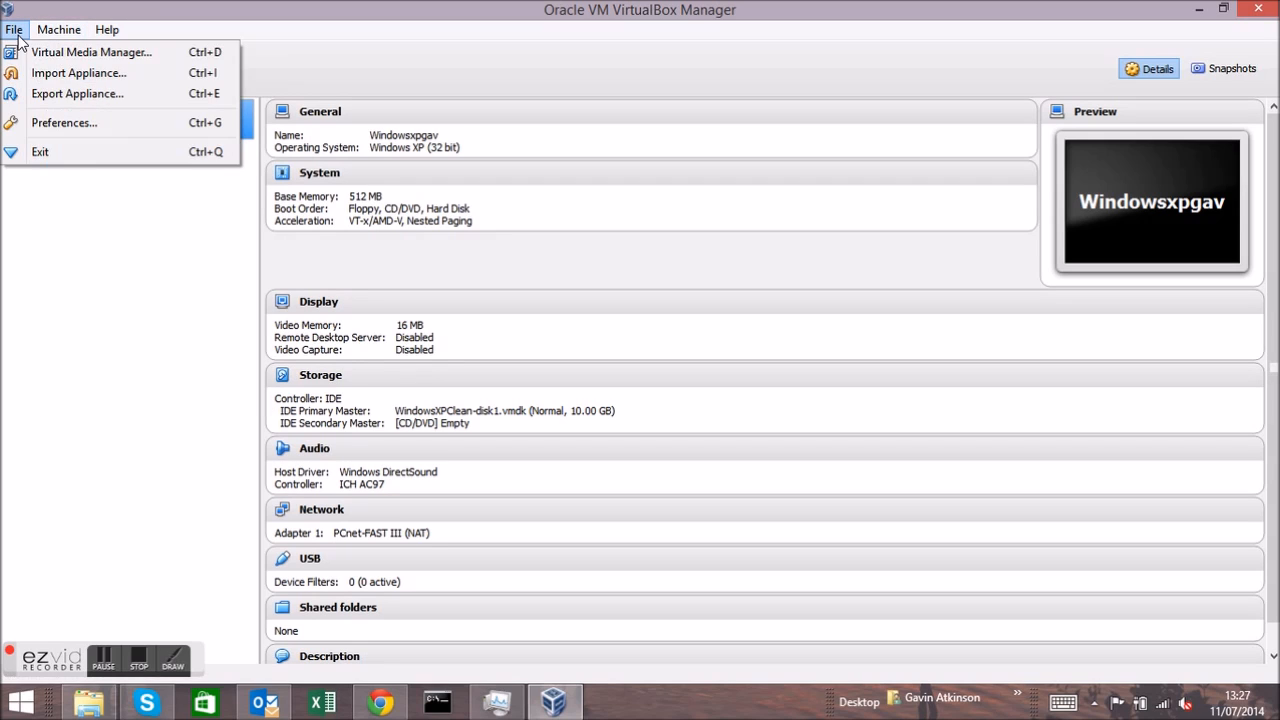
{"action": "left_click", "coordinate": [40, 95]}
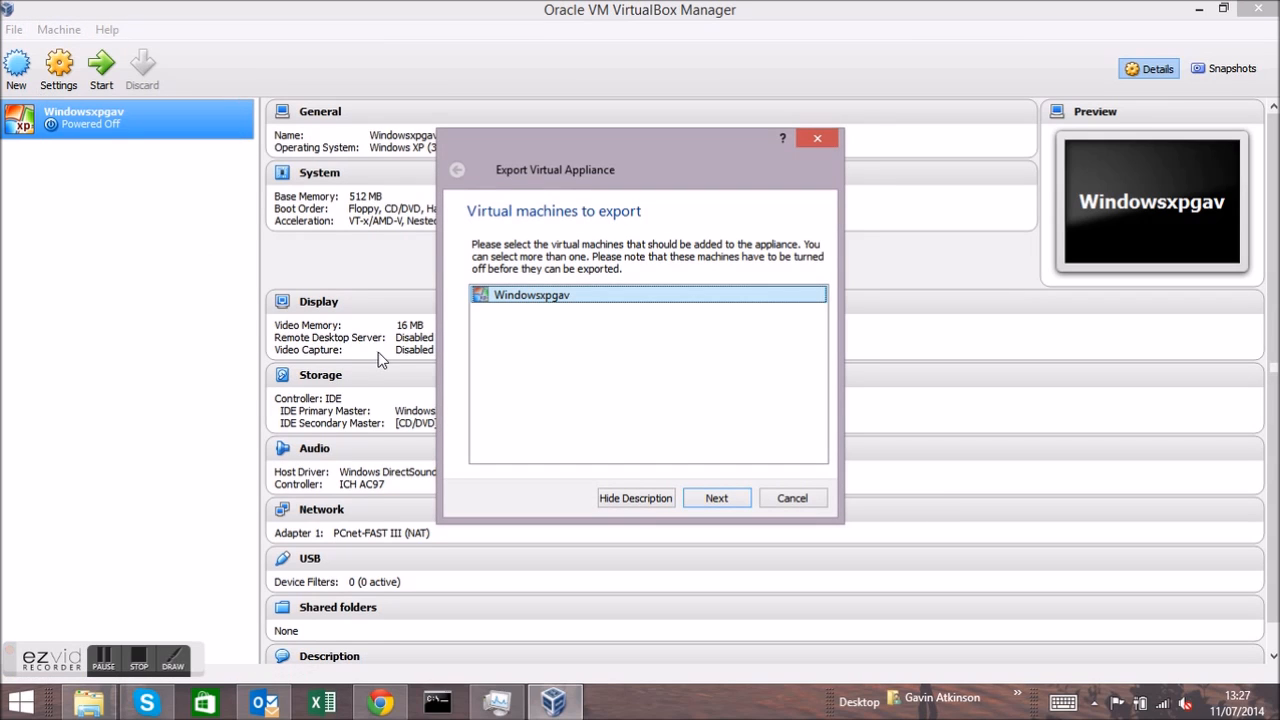
{"action": "left_click", "coordinate": [726, 500]}
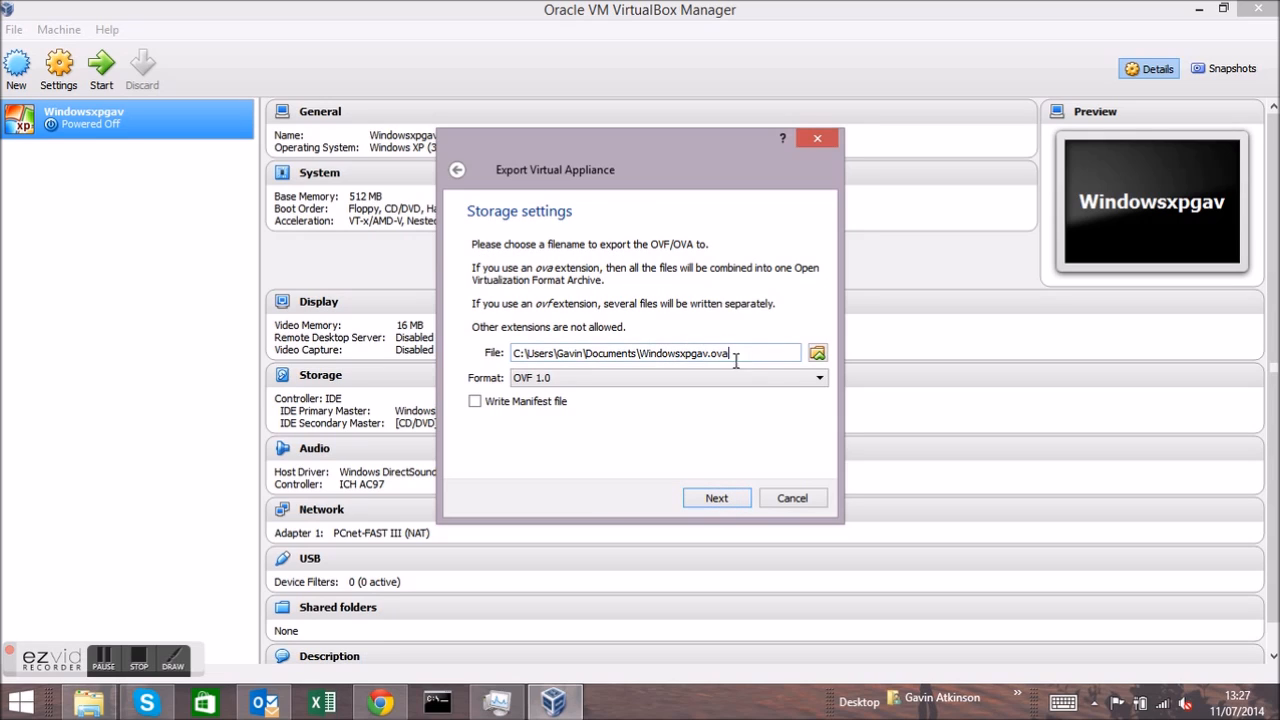
Step: Try setting the export file path to c:\windowsxptest while keeping the OVF 1.0 format
{"action": "left_click_drag", "start_coordinate": [736, 356], "coordinate": [283, 318]}
{"action": "type", "text": "c:\\"}
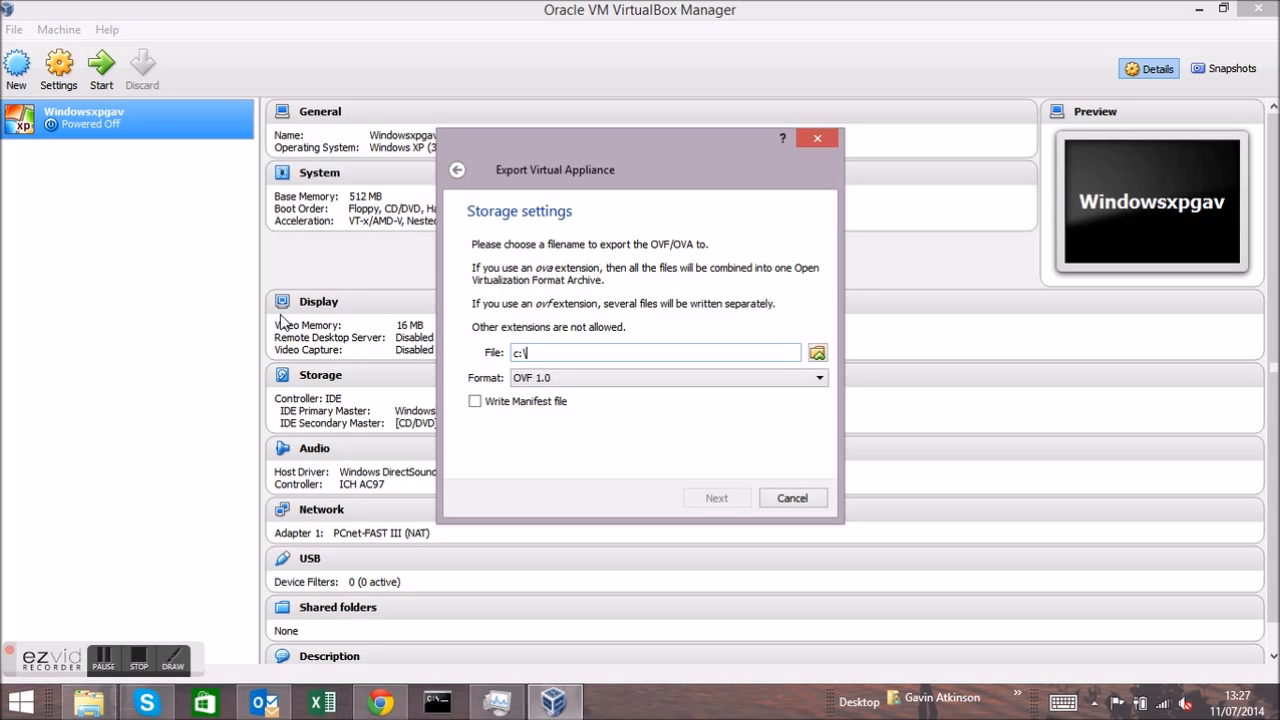
{"action": "type", "text": "windowsxptest"}
{"action": "left_click", "coordinate": [700, 386]}
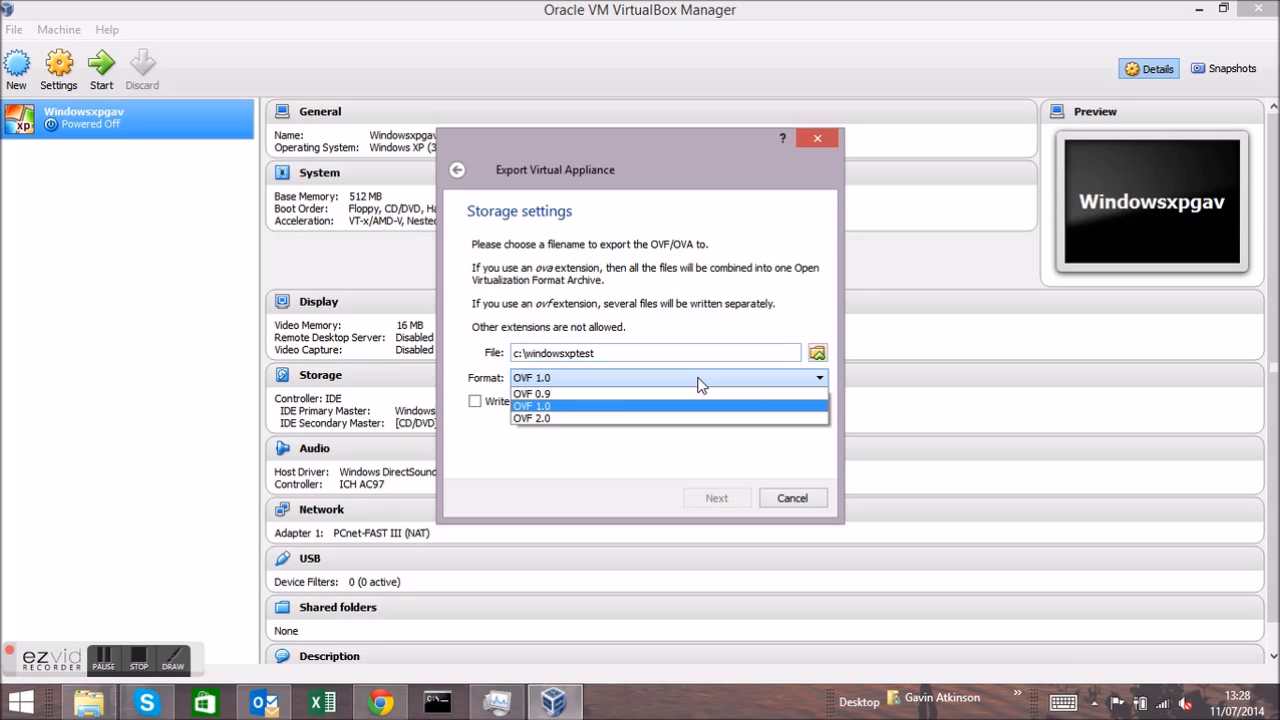
{"action": "left_click", "coordinate": [604, 410]}
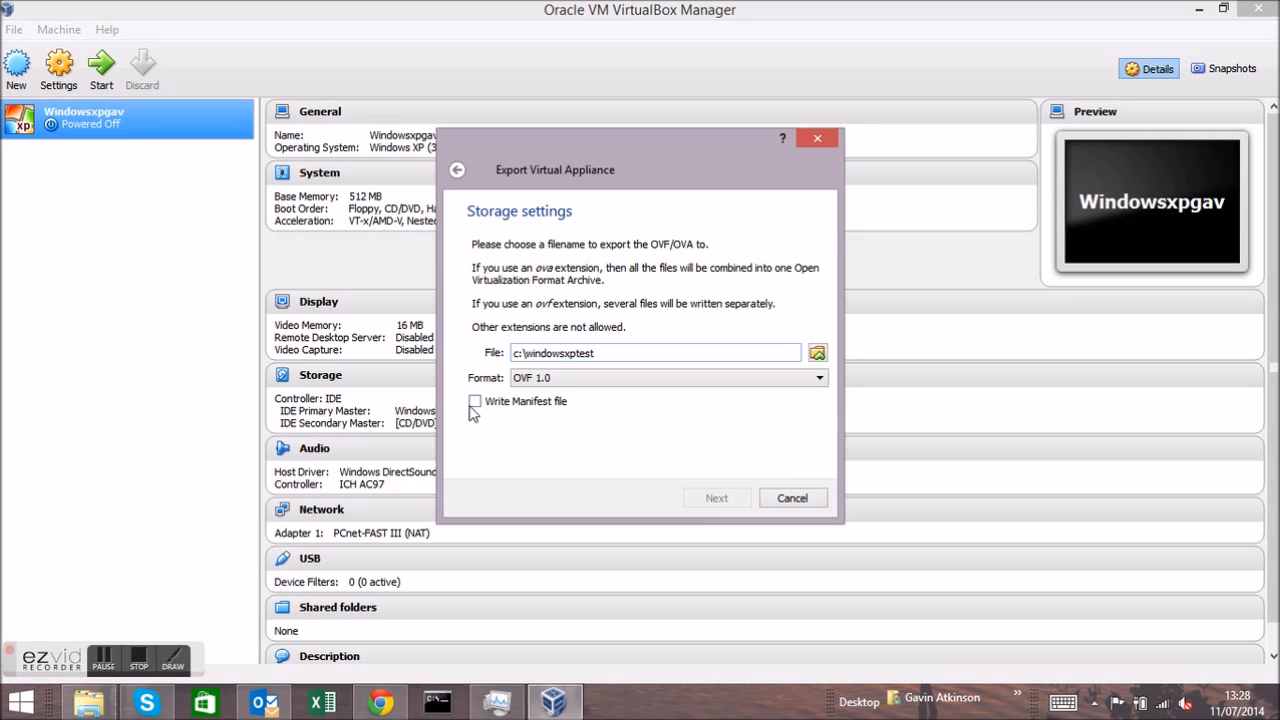
Step: Clear the c:\windowsxptest path from the export file setting
{"action": "left_click", "coordinate": [612, 350]}
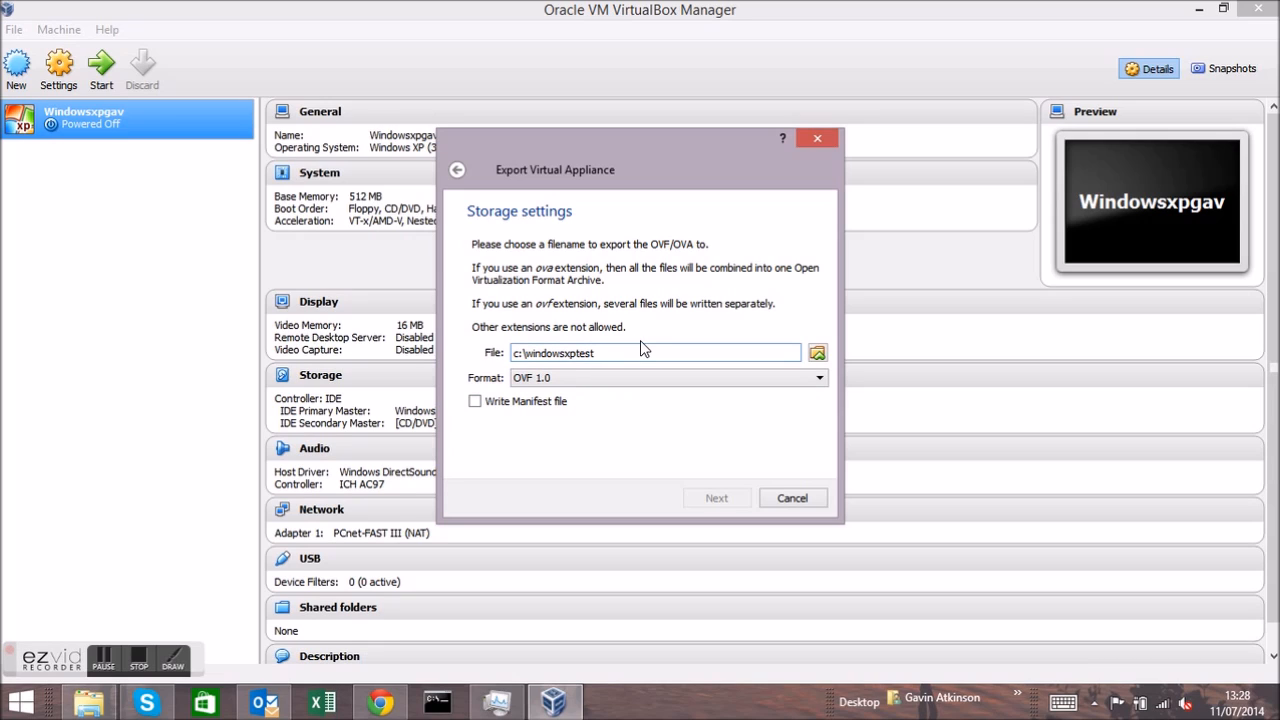
{"action": "key", "text": "BackSpace"}
{"action": "key", "text": "BackSpace"}
{"action": "key", "text": "BackSpace"}
{"action": "key", "text": "BackSpace"}
{"action": "key", "text": "BackSpace"}
{"action": "key", "text": "BackSpace"}
{"action": "key", "text": "BackSpace"}
{"action": "key", "text": "BackSpace"}
{"action": "key", "text": "BackSpace"}
{"action": "key", "text": "BackSpace"}
{"action": "key", "text": "BackSpace"}
{"action": "key", "text": "BackSpace"}
{"action": "key", "text": "BackSpace"}
{"action": "key", "text": "BackSpace"}
{"action": "key", "text": "BackSpace"}
{"action": "key", "text": "BackSpace"}
Step: Browse to the Insite folder in the OneDrive Documents and save the export file there under the name windowsxp
{"action": "left_click", "coordinate": [817, 352]}
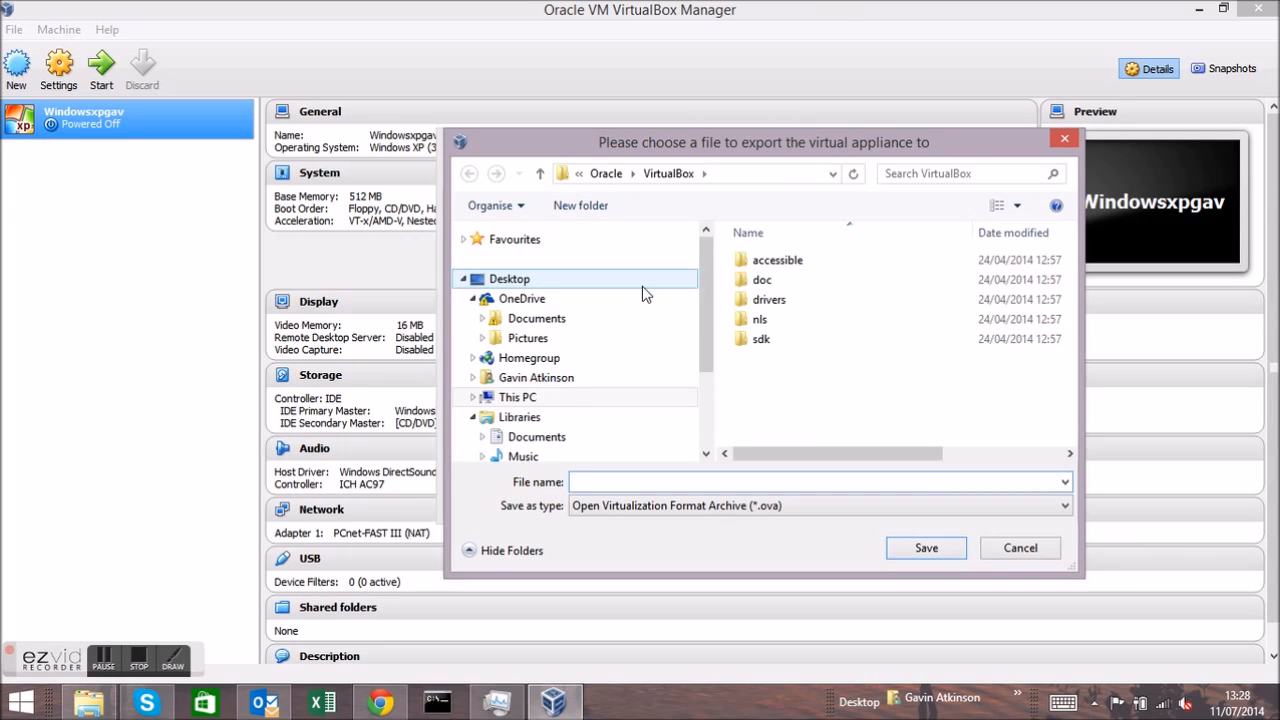
{"action": "left_click", "coordinate": [536, 318]}
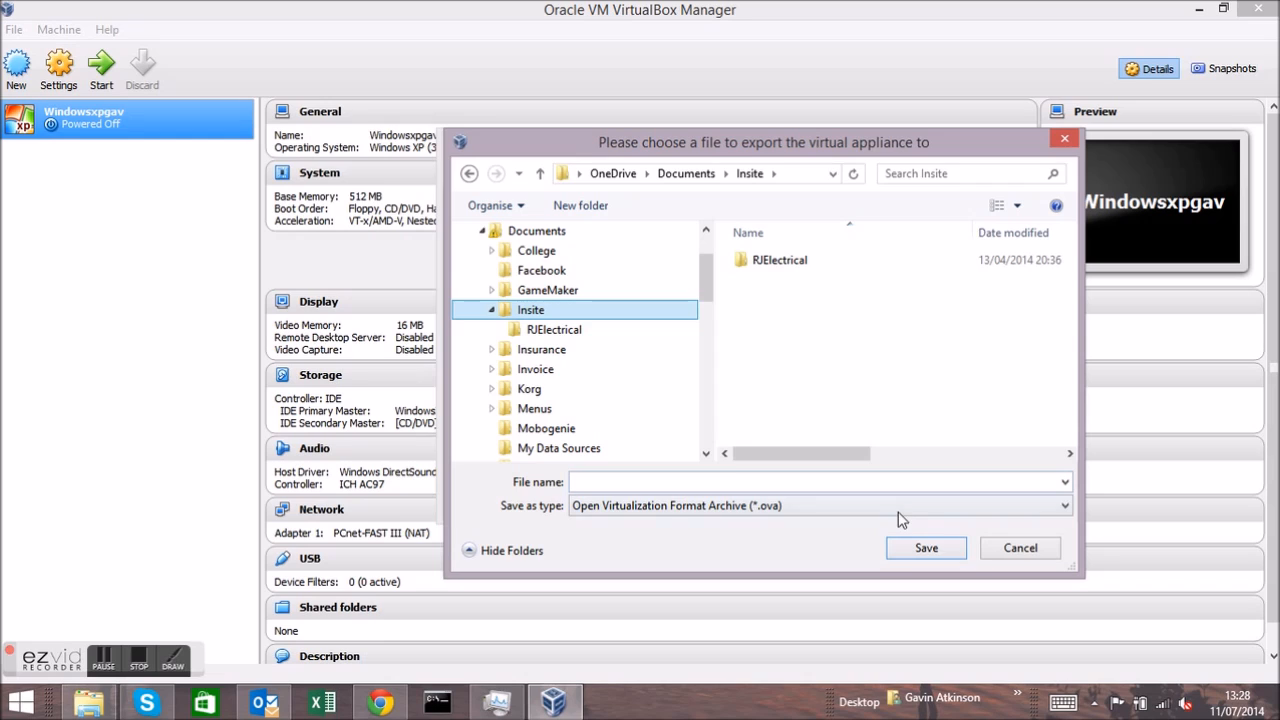
{"action": "left_click", "coordinate": [912, 549]}
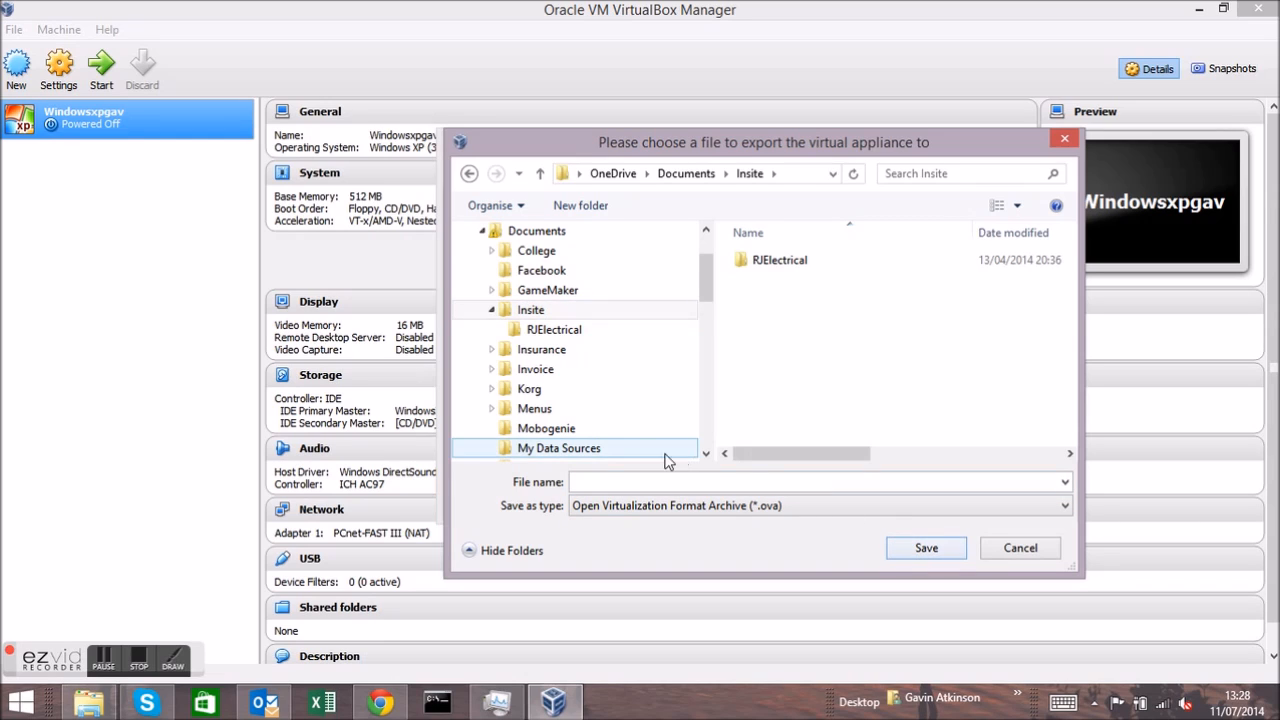
{"action": "left_click", "coordinate": [604, 481]}
{"action": "type", "text": "windowsxp"}
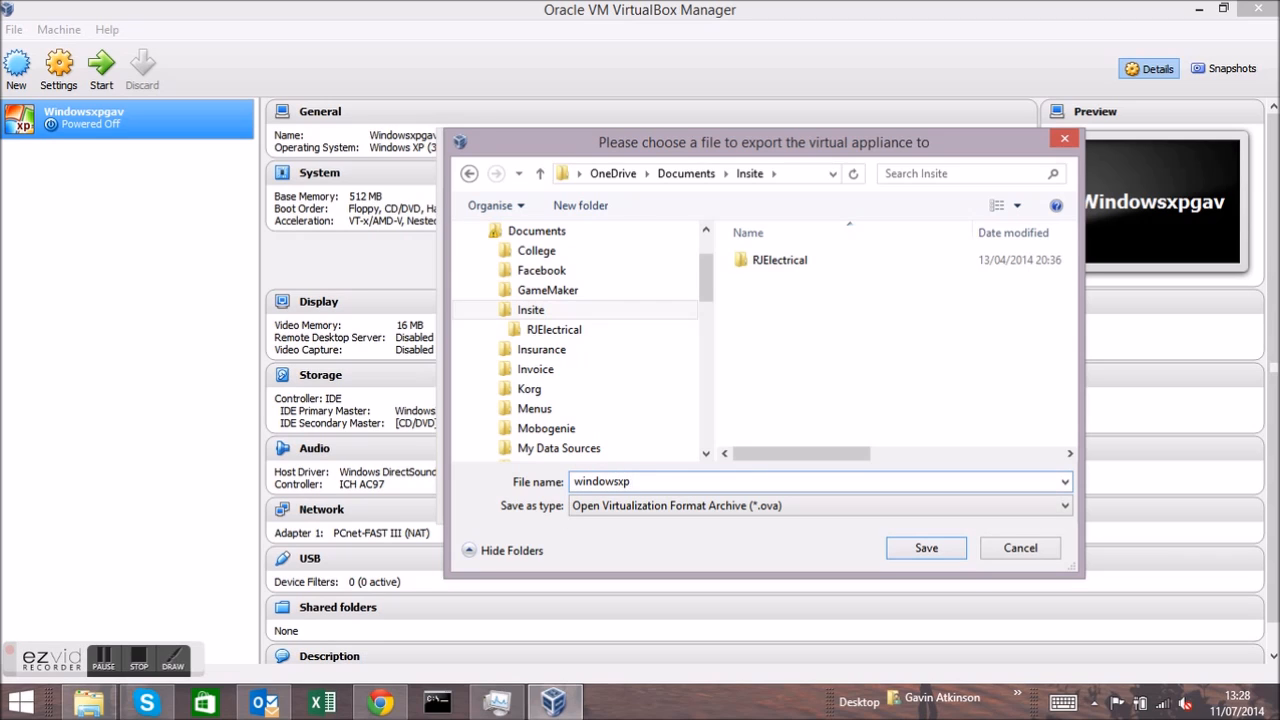
{"action": "key", "text": "Return"}
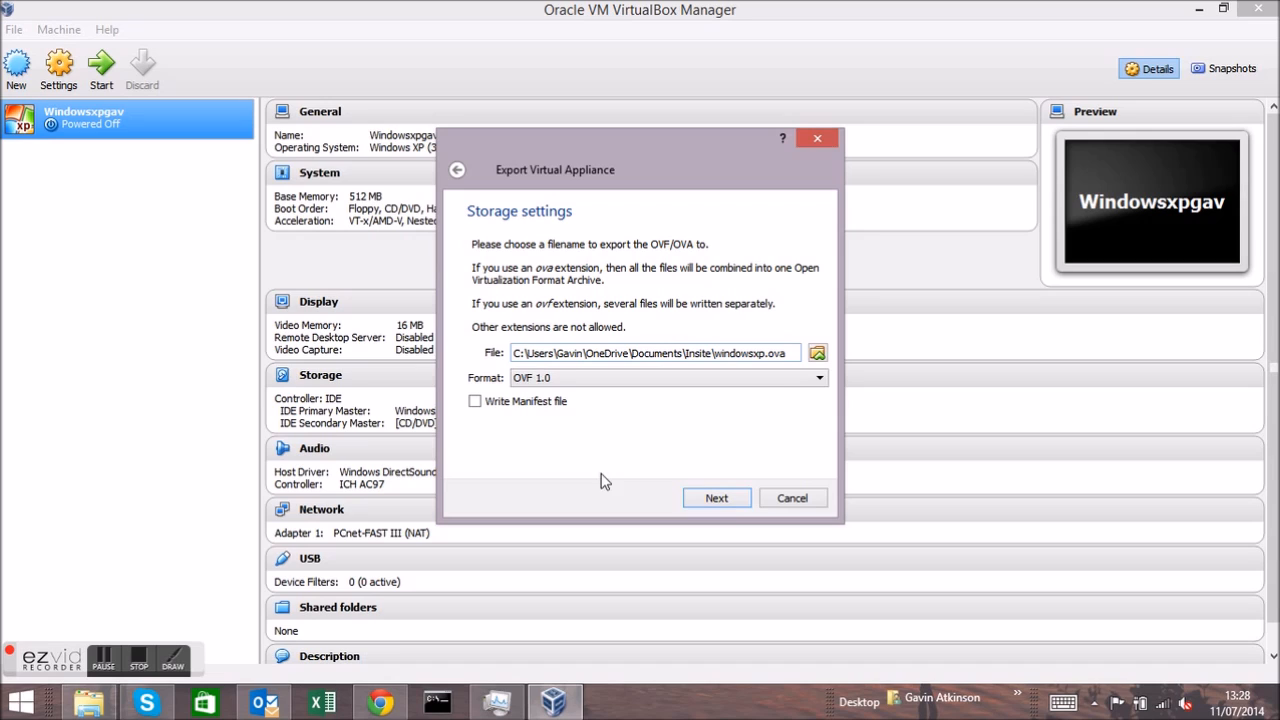
Step: Accept the storage settings, keep the default appliance description, and start the export
{"action": "left_click", "coordinate": [719, 502]}
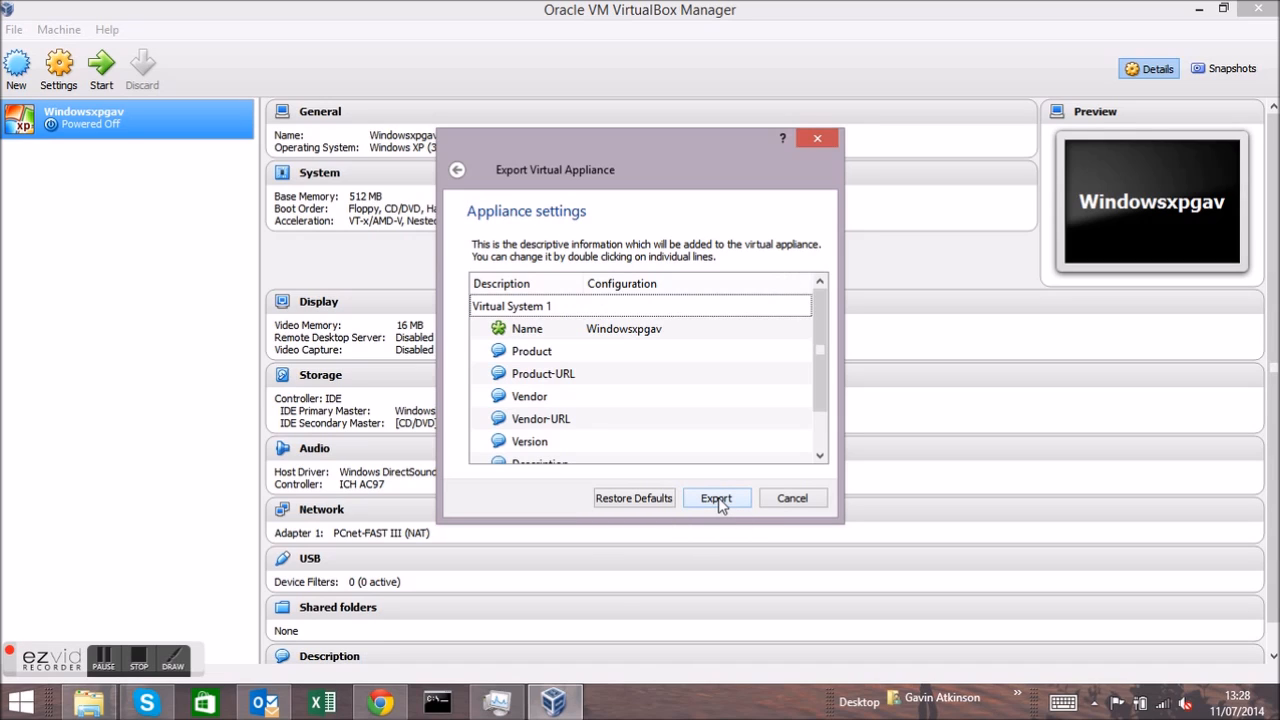
{"action": "left_click", "coordinate": [720, 502]}
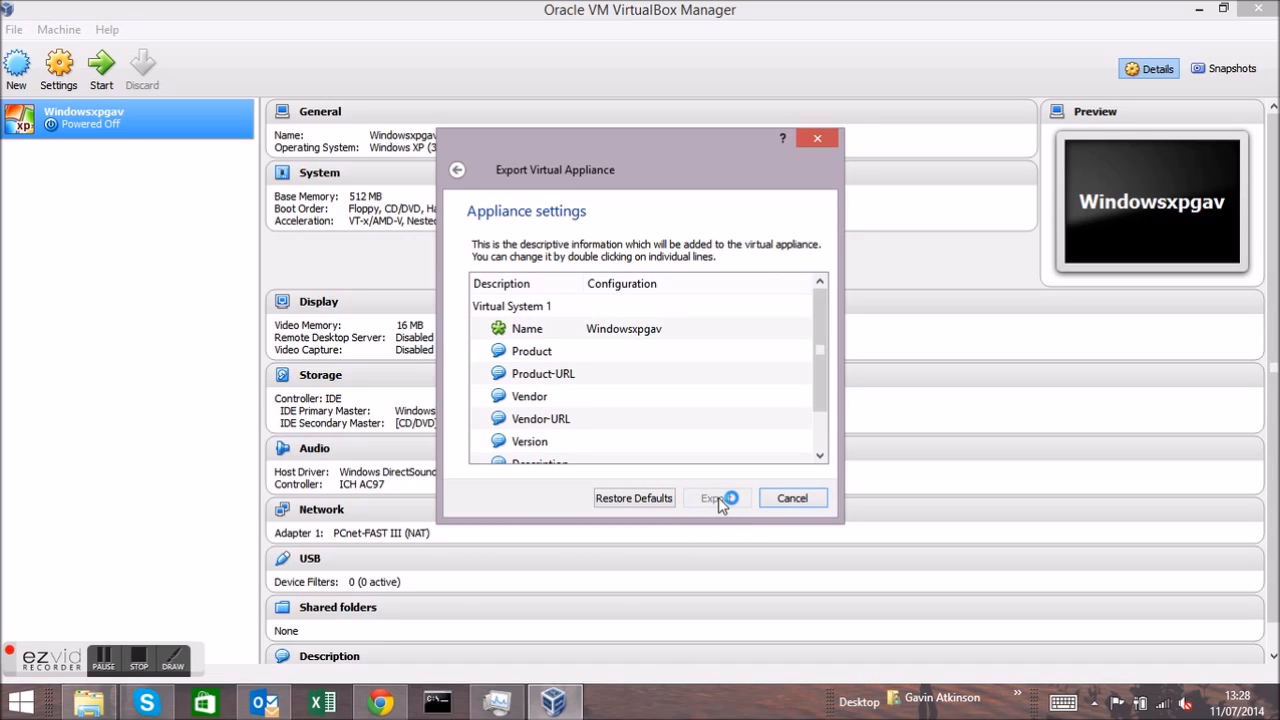